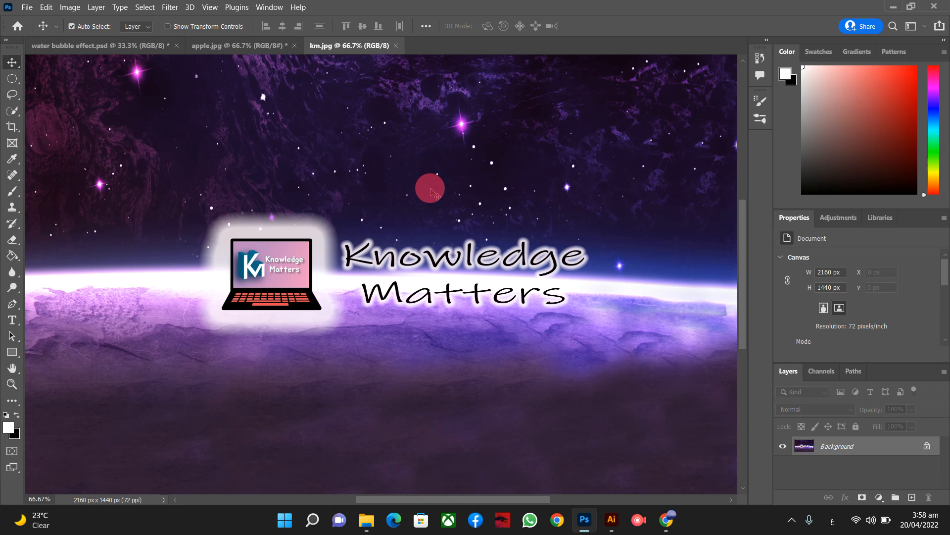
- In apple.jpg, add a new empty layer and choose the Hard Round 123 brush tip
click(225, 49)
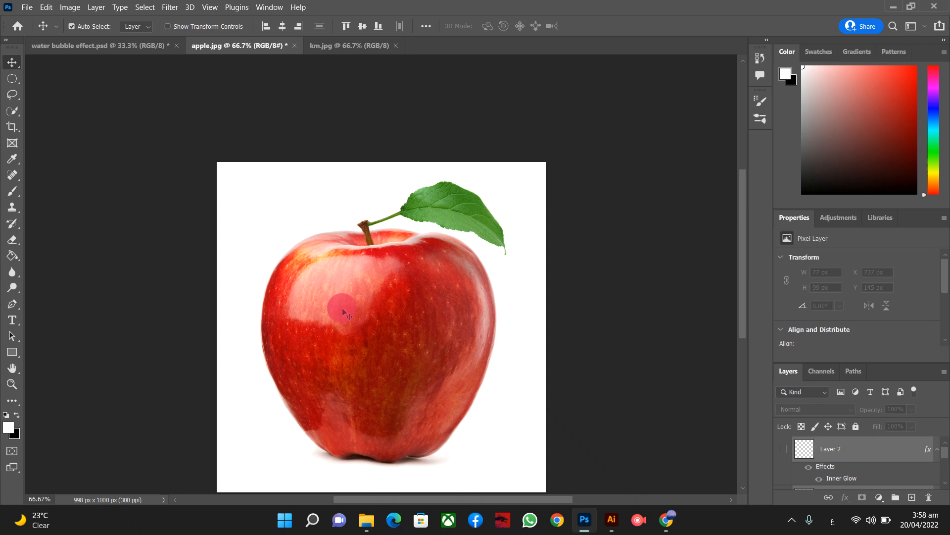
click(912, 497)
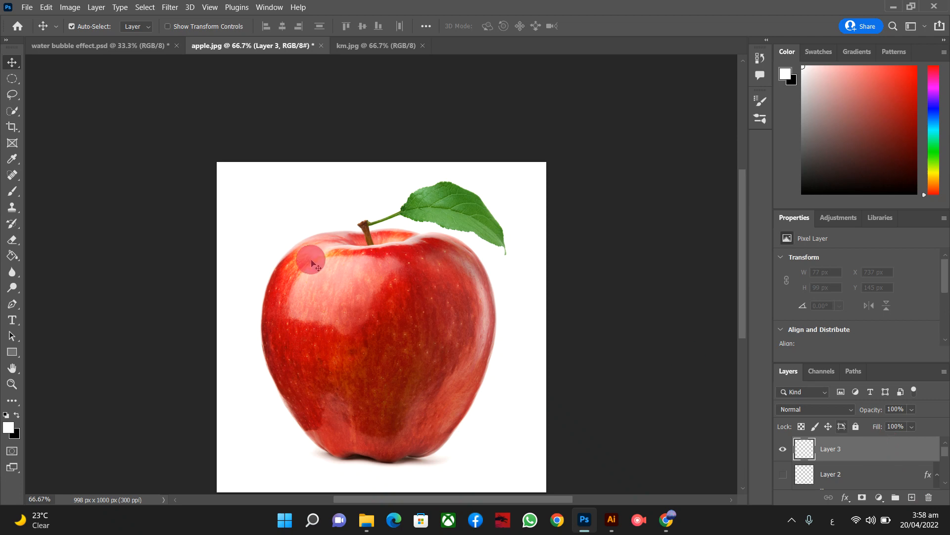
click(14, 191)
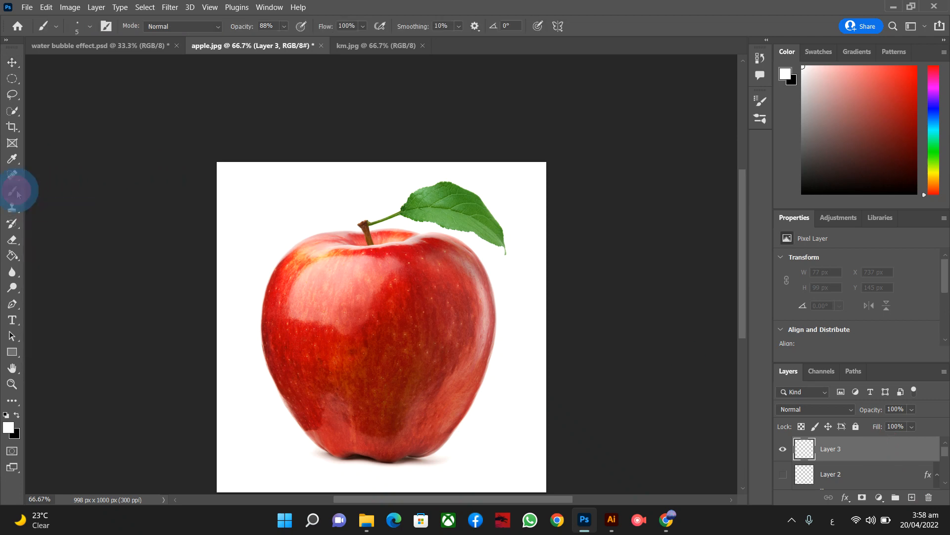
click(106, 26)
click(619, 122)
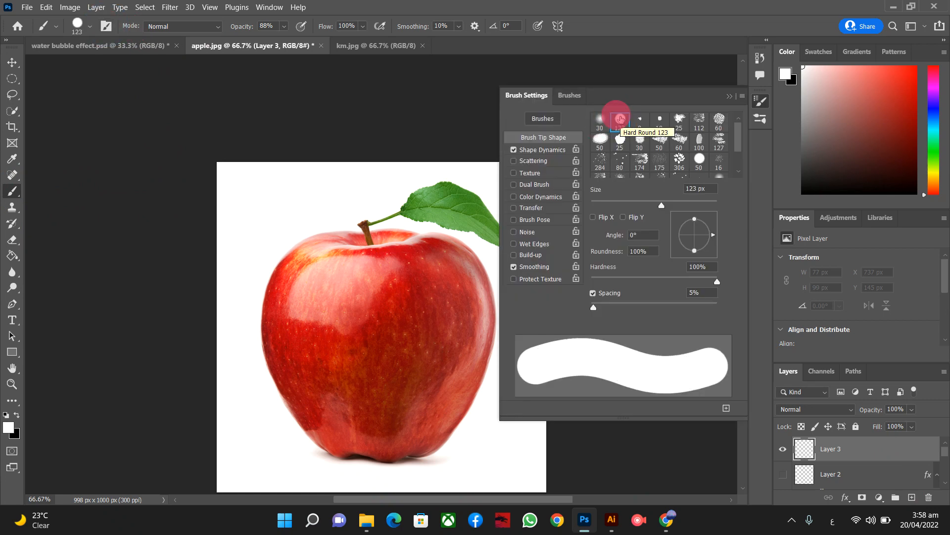
click(729, 96)
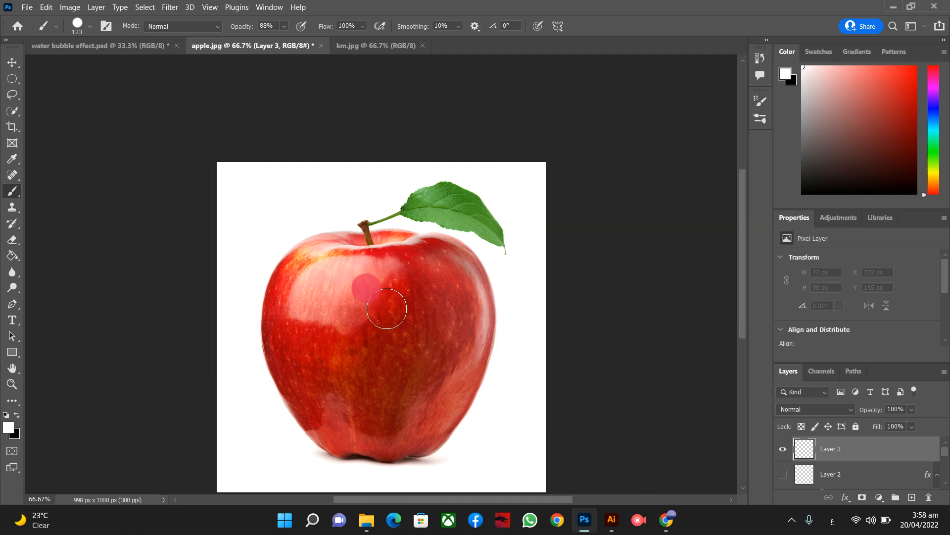
- Set the brush size to 250 px and paint a single white dot at the centre of the apple
key(bracketright)
key(bracketright)
key(bracketright)
key(bracketright)
key(bracketright)
key(bracketright)
key(bracketright)
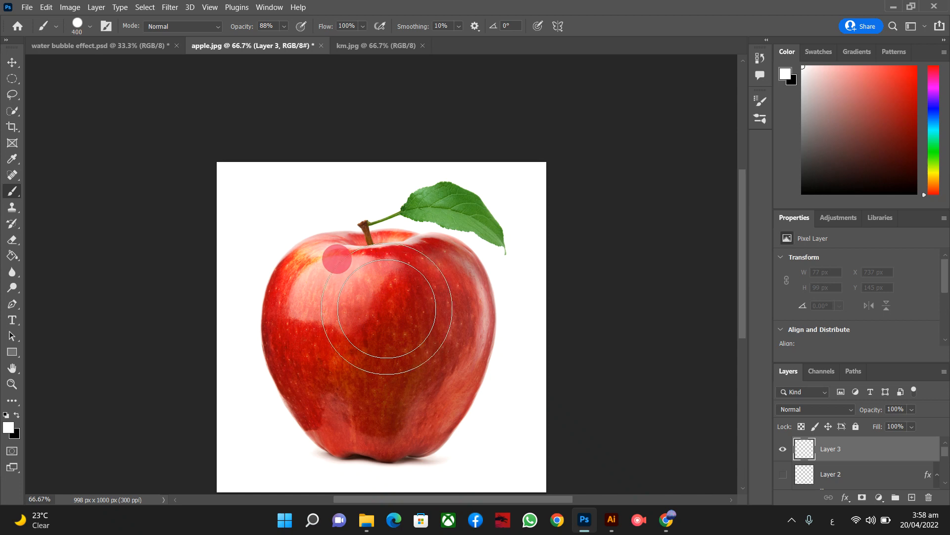
key(bracketleft)
key(bracketleft)
key(bracketleft)
key(bracketleft)
key(bracketright)
key(bracketright)
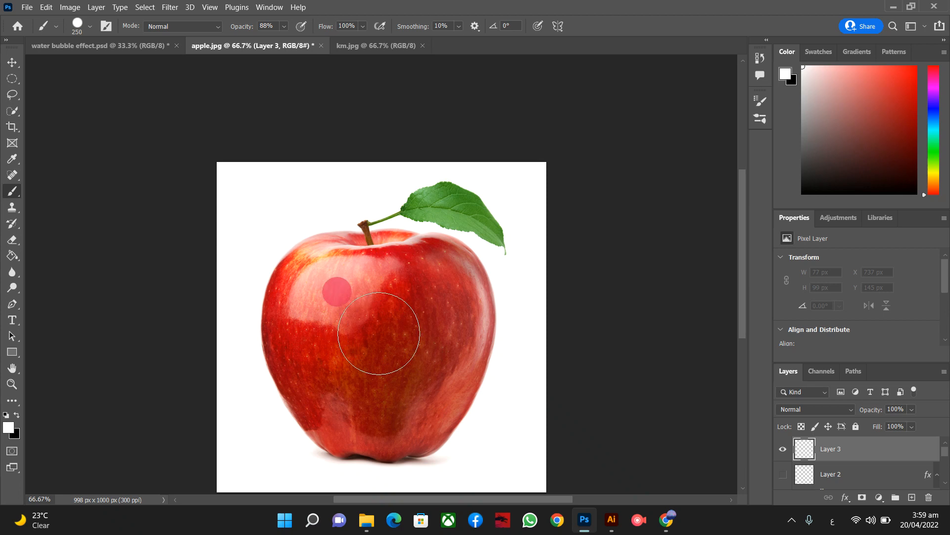
click(379, 333)
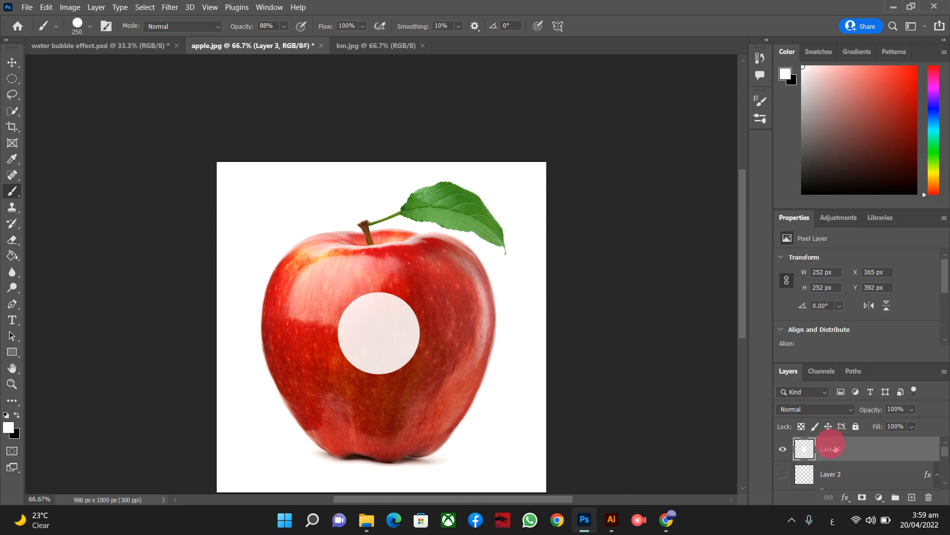
- Set the fill of the white dot's layer to 0%
click(897, 426)
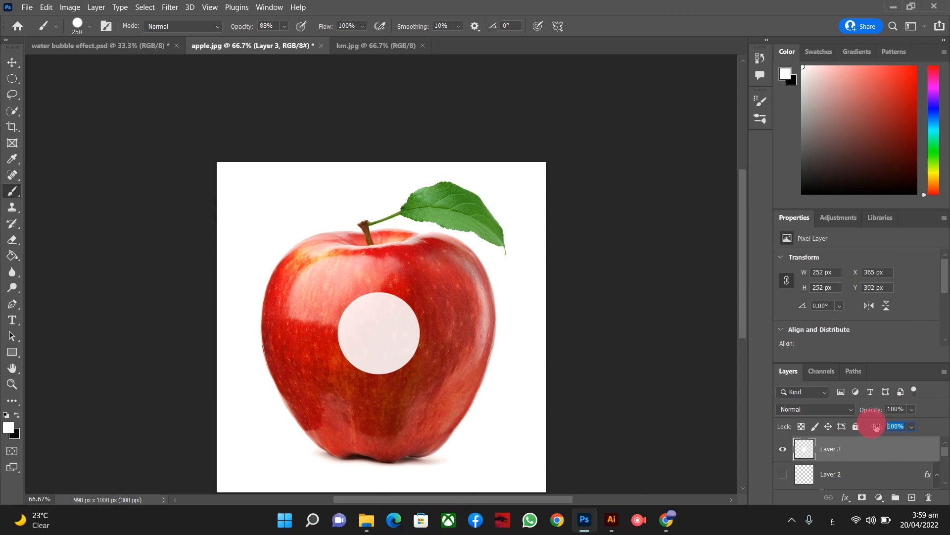
text(0)
key(Return)
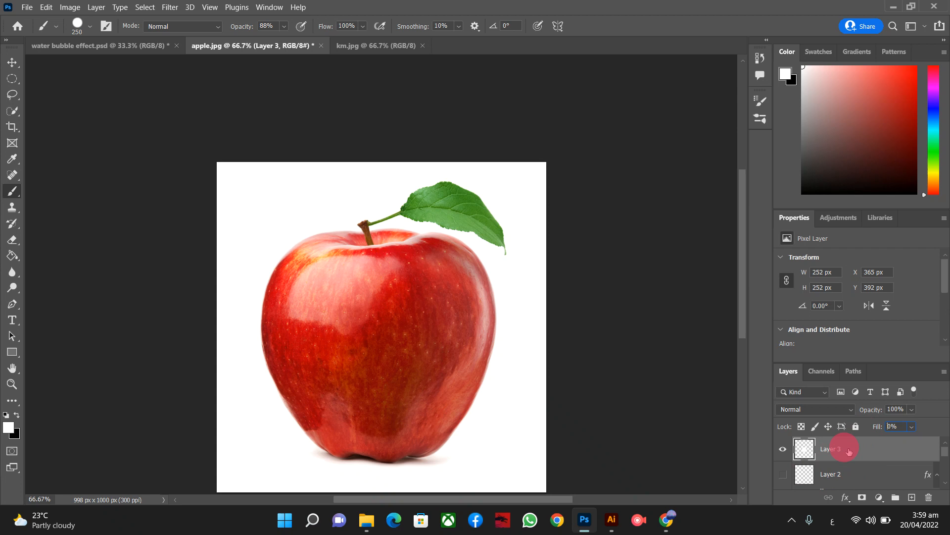
- Add an Inner Shadow effect to Layer 3 and set its colour to dark red 5c050c
click(868, 447)
double_click(869, 448)
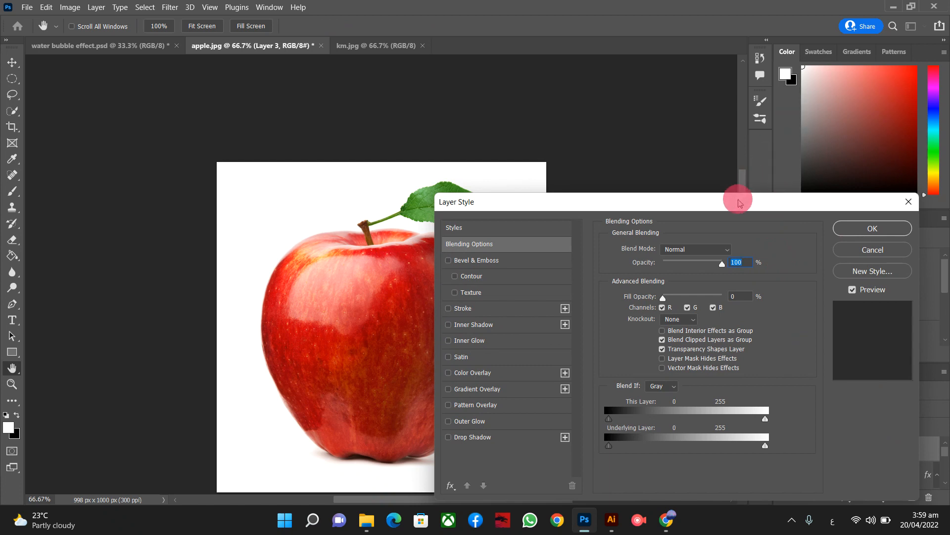
drag(714, 202, 775, 57)
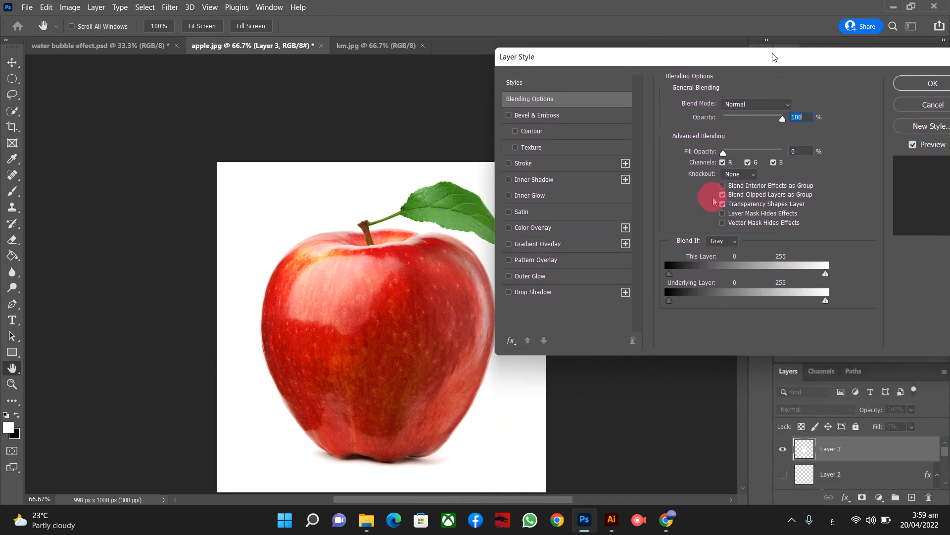
click(521, 181)
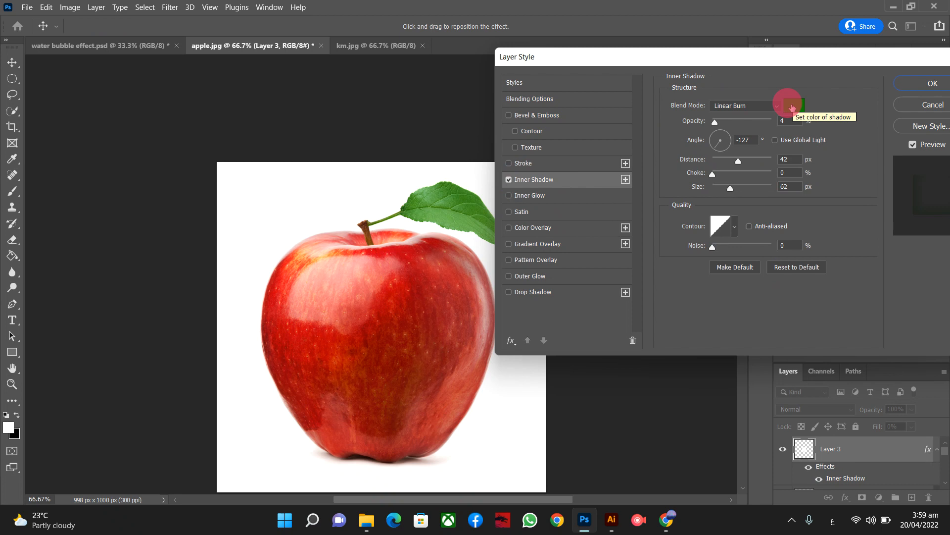
click(792, 106)
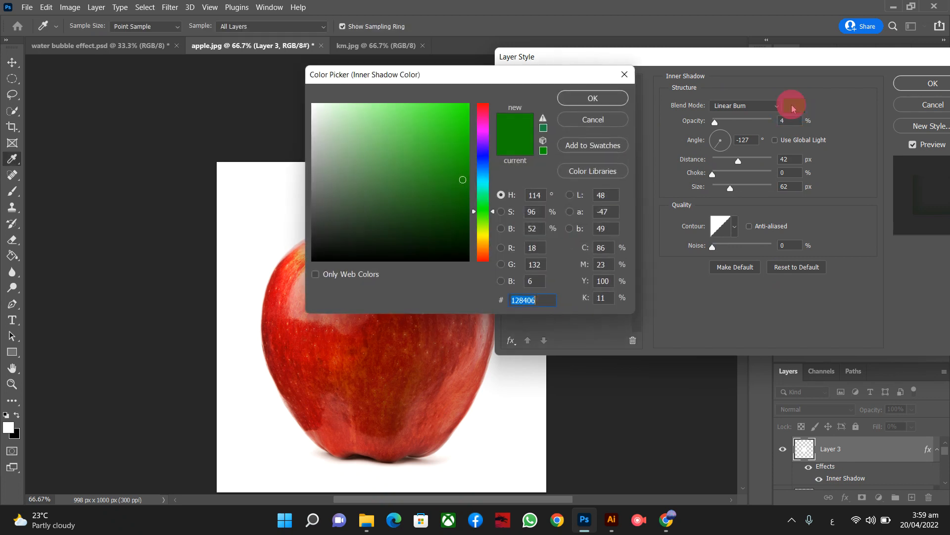
click(484, 113)
click(486, 107)
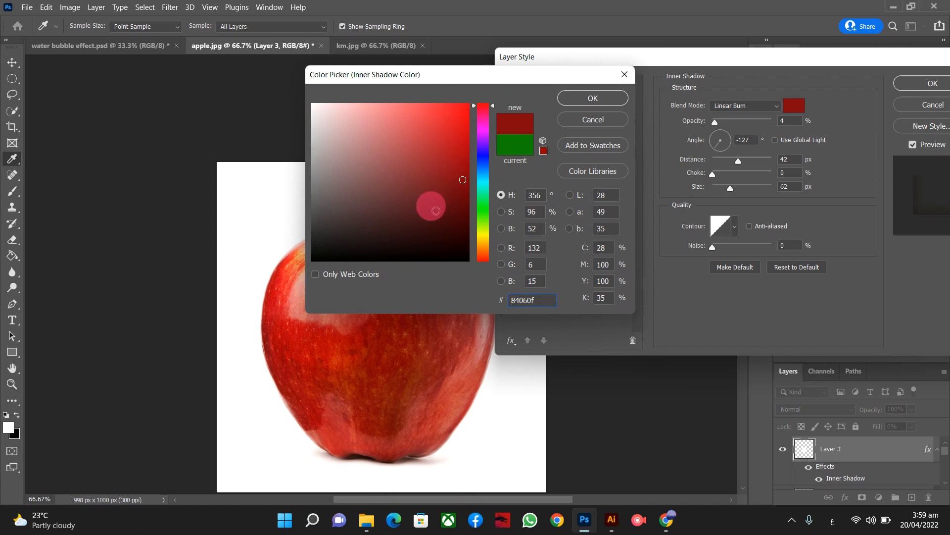
click(461, 204)
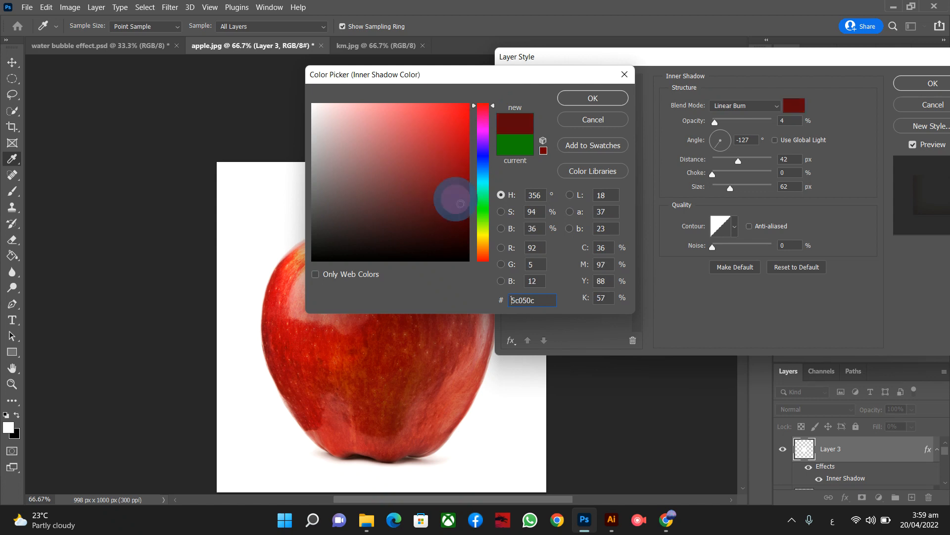
click(586, 101)
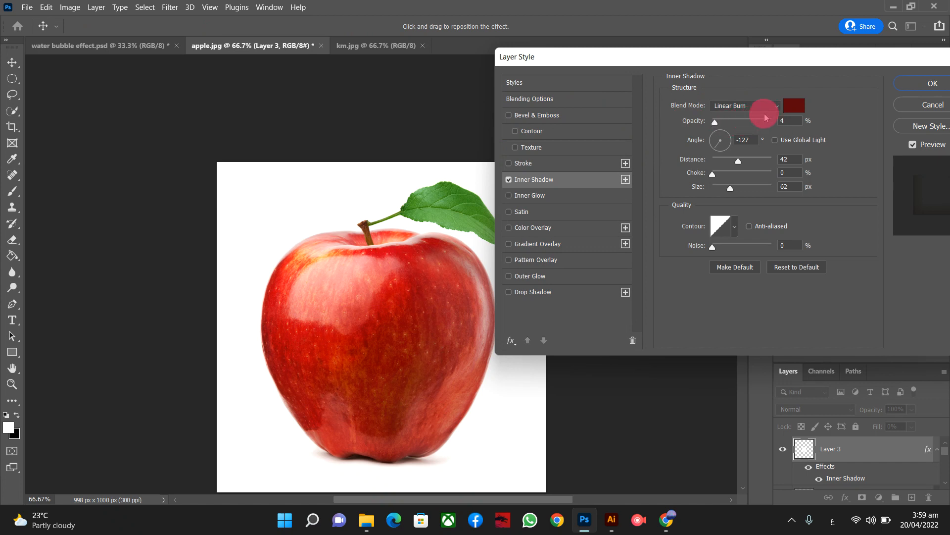
- Set the Inner Shadow to 17% opacity, an angle of -157° and a size of 38 px
drag(716, 123, 725, 125)
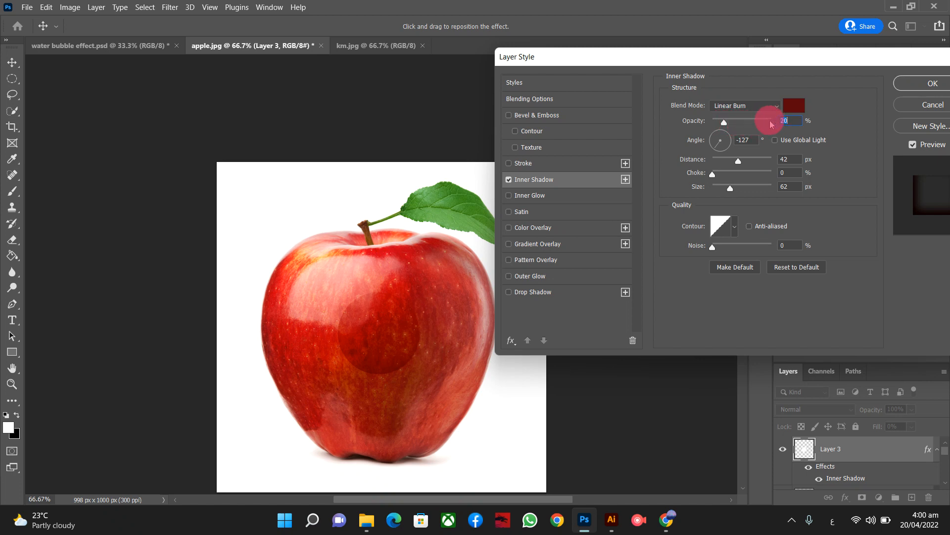
mouse_move(723, 124)
mouse_down()
mouse_move(774, 120)
mouse_move(724, 132)
mouse_up()
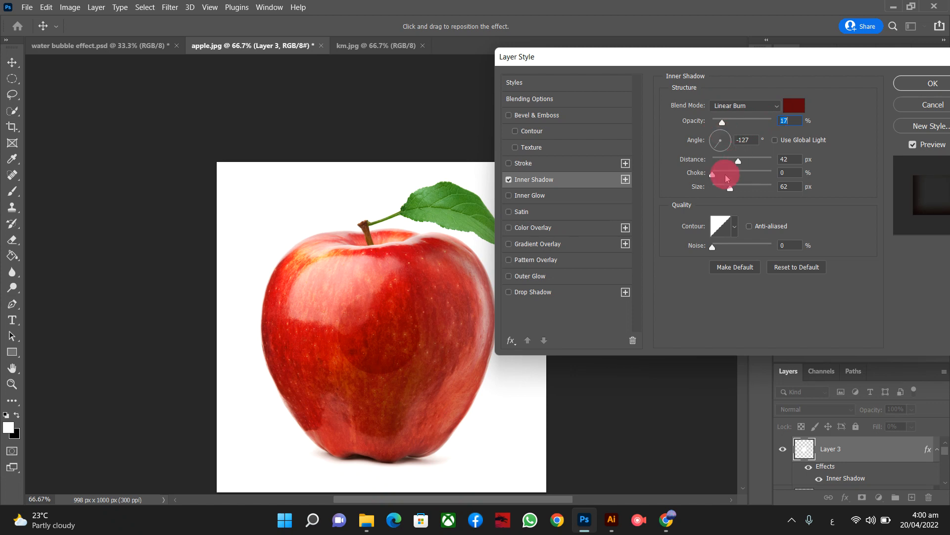
mouse_move(712, 148)
mouse_down()
mouse_move(727, 159)
mouse_move(705, 156)
mouse_up()
click(705, 152)
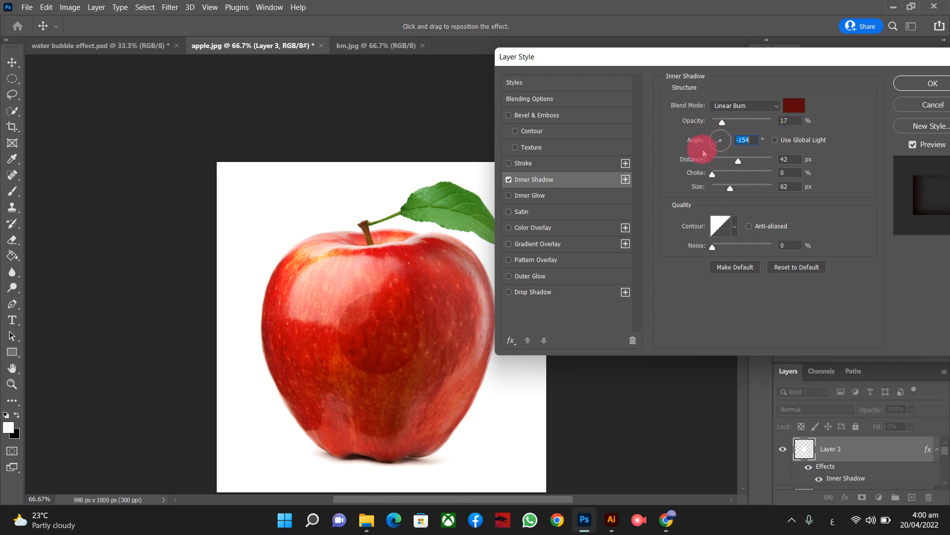
mouse_move(716, 147)
mouse_down()
mouse_move(724, 151)
mouse_move(710, 149)
mouse_up()
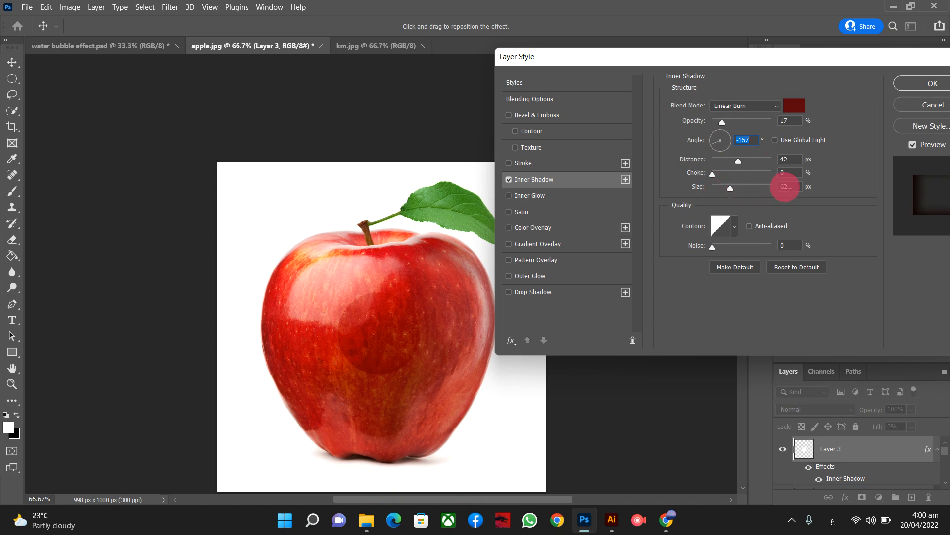
drag(740, 188, 724, 188)
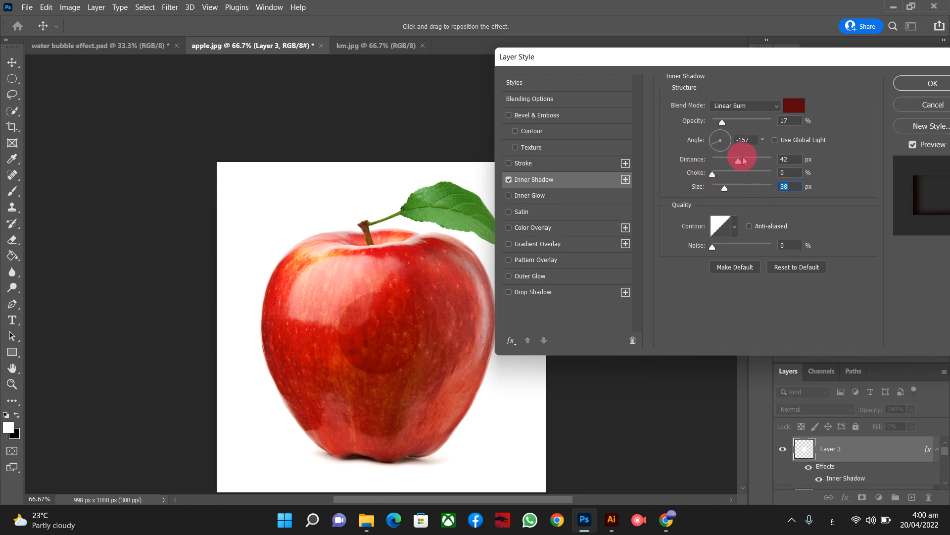
- Add an Inner Glow effect to the dot's layer and change its colour to a light pinkish red
click(522, 196)
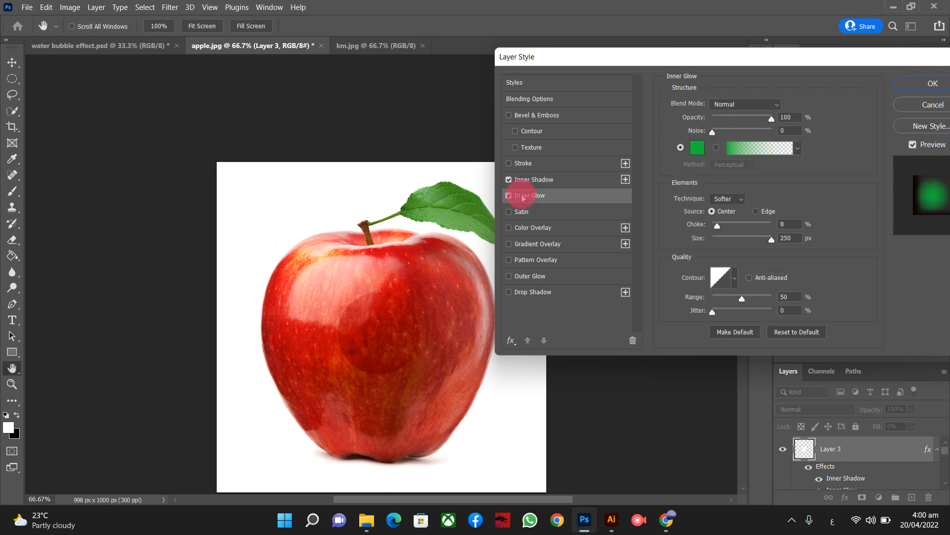
click(698, 147)
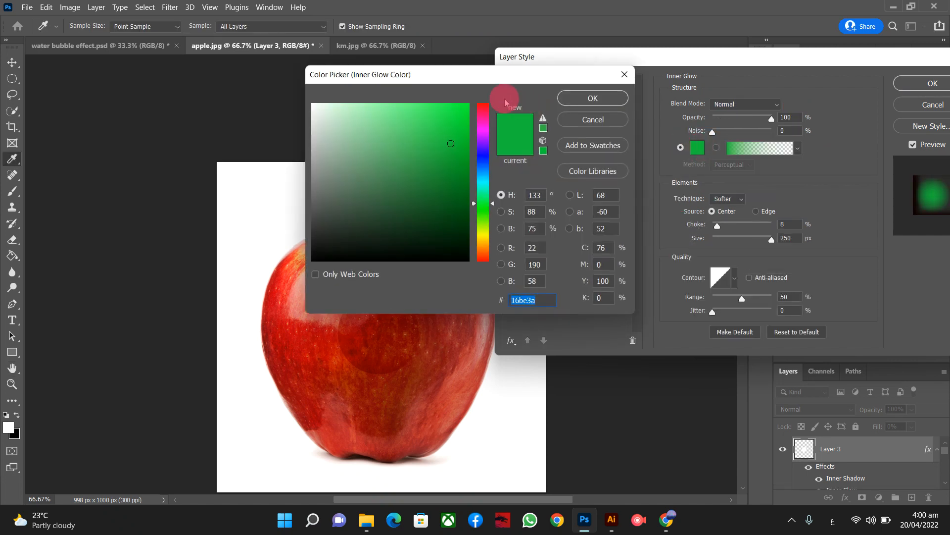
click(484, 118)
drag(485, 119, 483, 106)
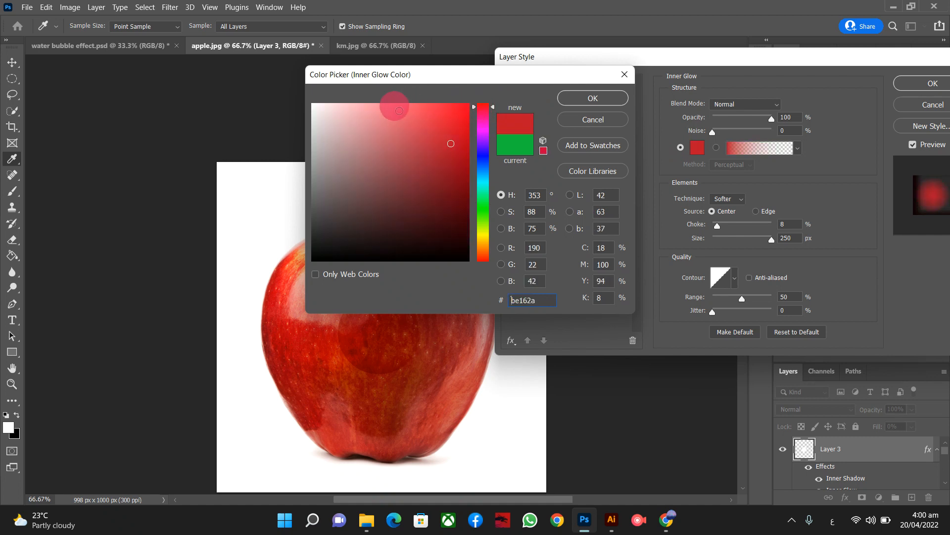
click(381, 116)
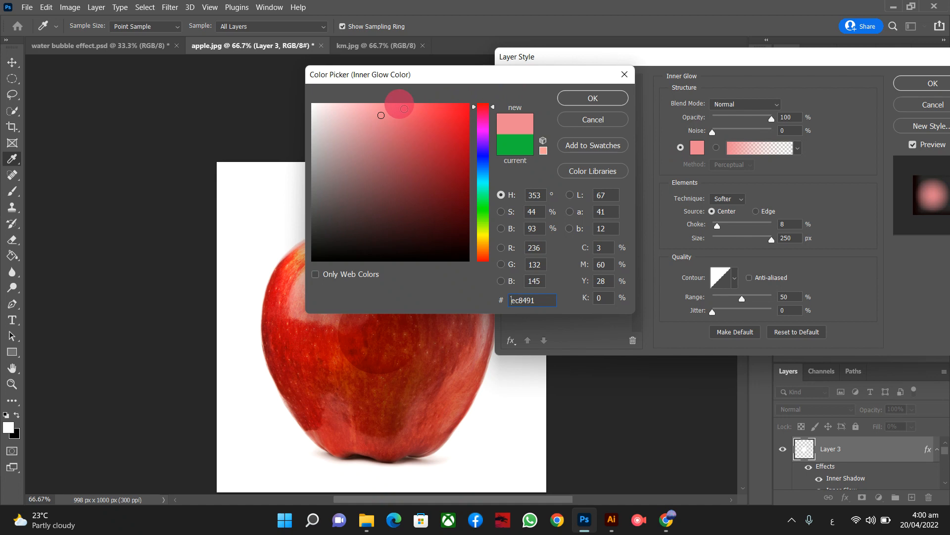
click(572, 97)
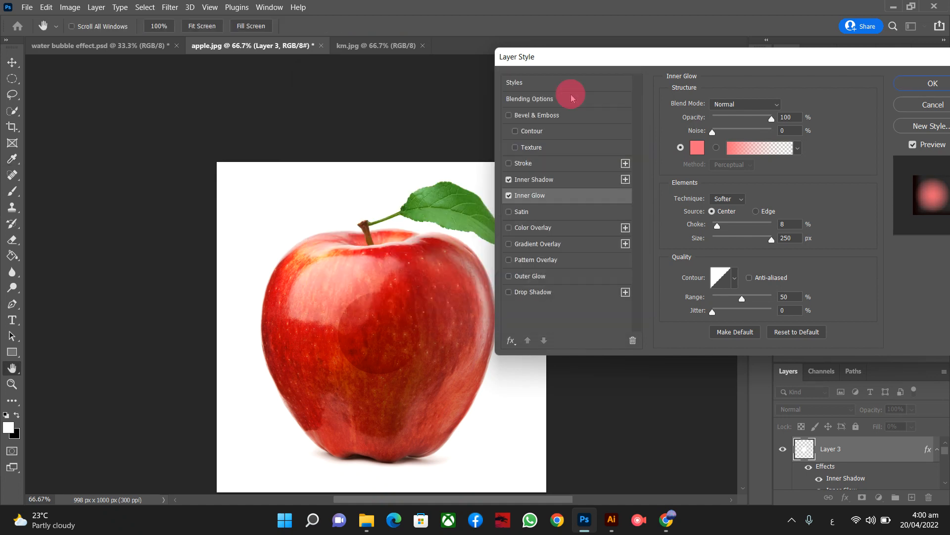
- Set the Inner Glow choke to 4% and its size to 90 px
drag(772, 118, 874, 105)
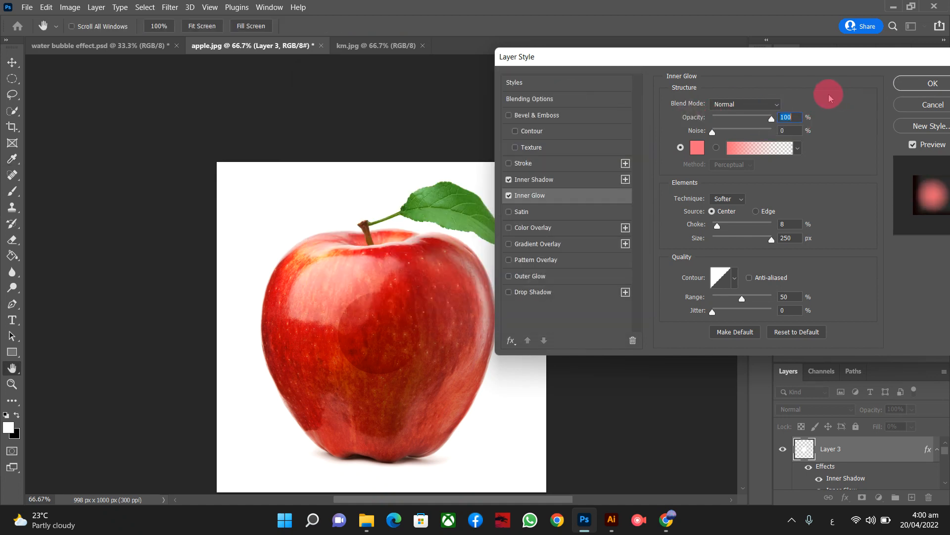
click(777, 105)
click(743, 118)
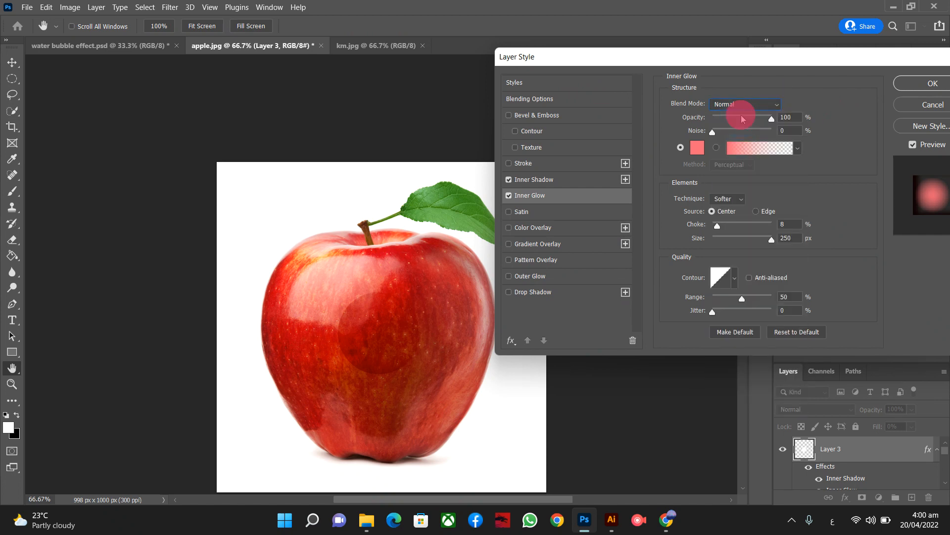
mouse_move(716, 226)
mouse_down()
mouse_move(729, 228)
mouse_move(716, 227)
mouse_up()
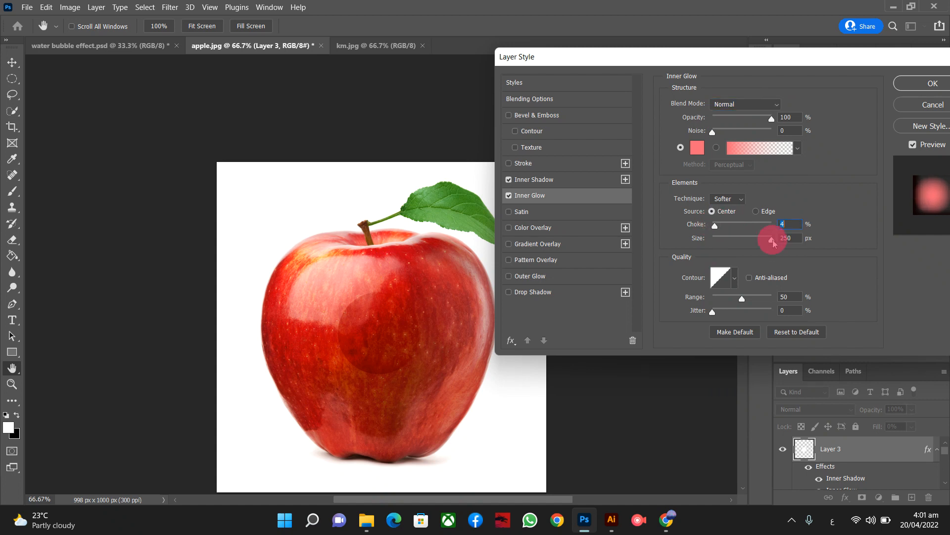
drag(774, 244, 737, 241)
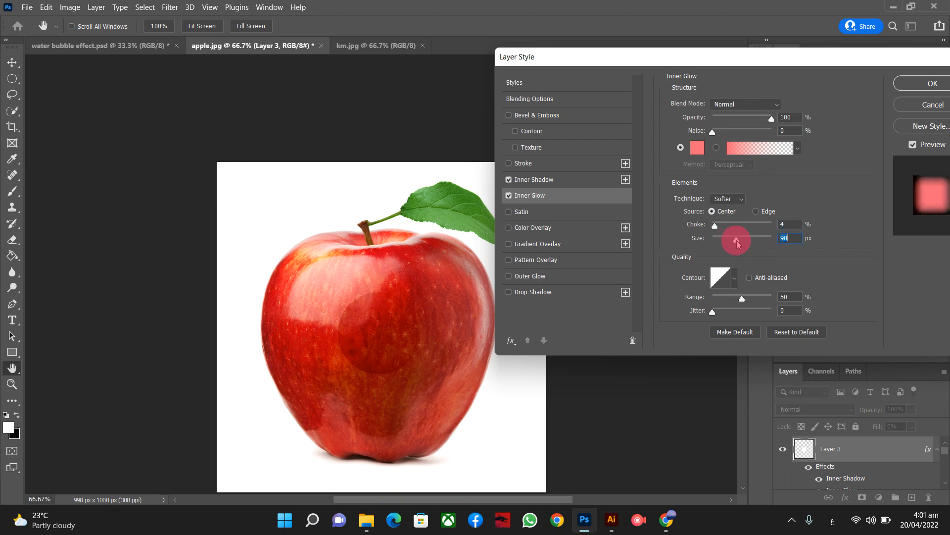
- Add a Drop Shadow effect to Layer 3 and set its distance to 7 px
click(508, 294)
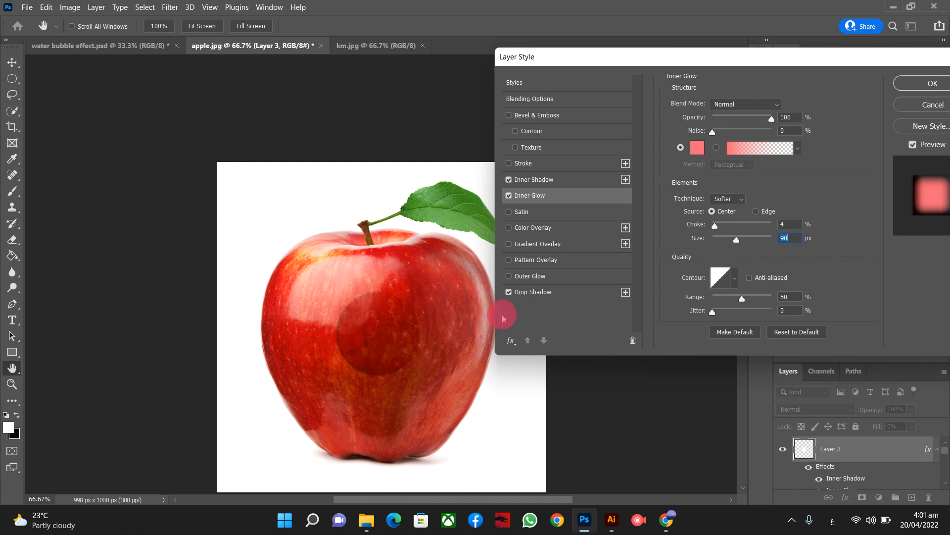
click(543, 291)
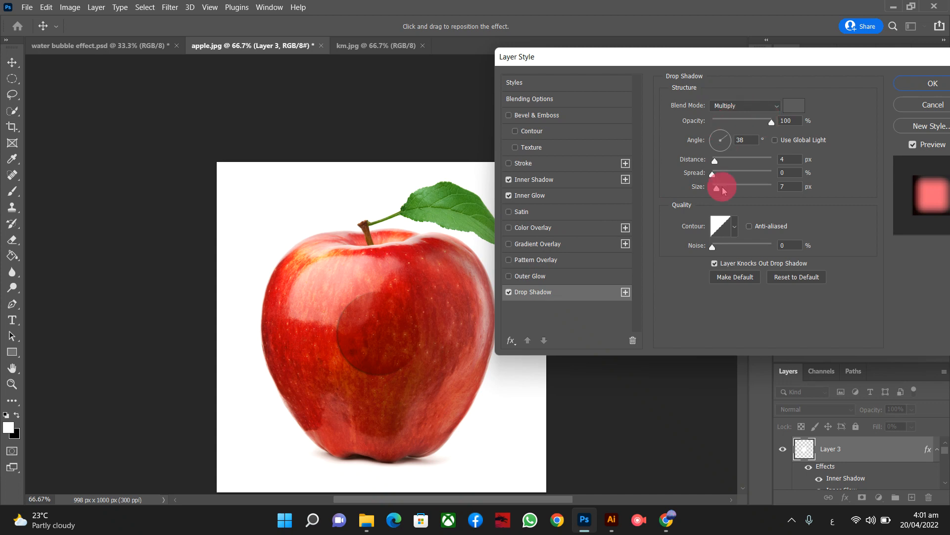
mouse_move(715, 162)
mouse_down()
mouse_move(744, 160)
mouse_move(719, 165)
mouse_move(715, 148)
mouse_up()
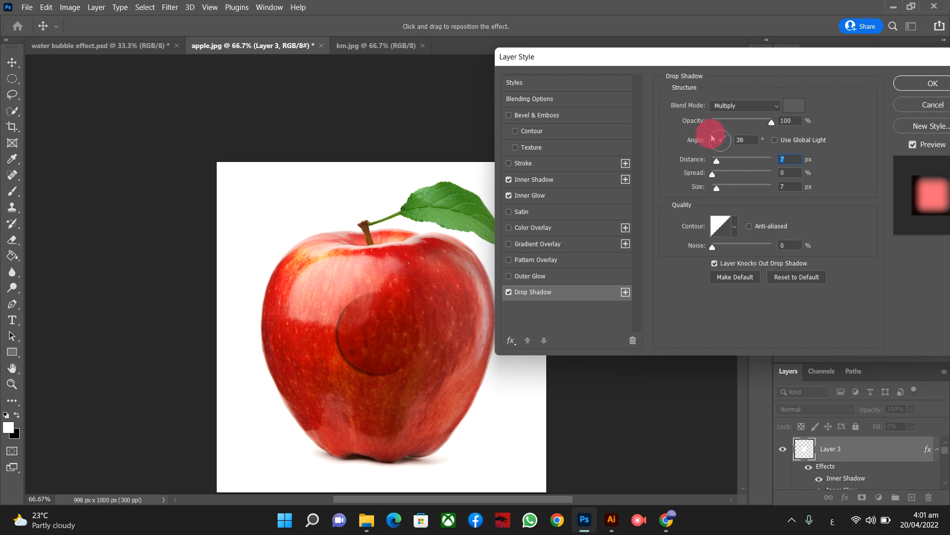
- Set the Drop Shadow's angle to 49°, distance to 8 px, spread to 4% and size to 10 px
click(710, 133)
click(725, 152)
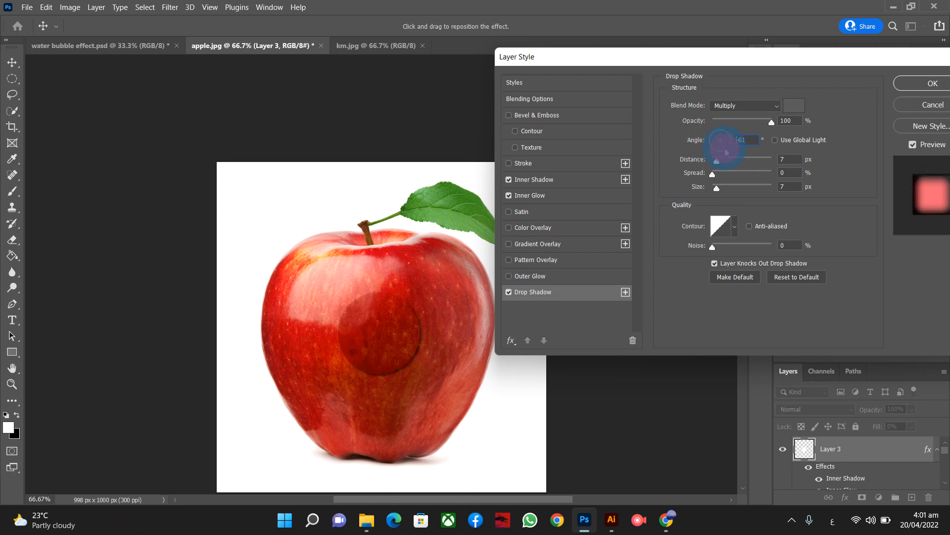
click(726, 132)
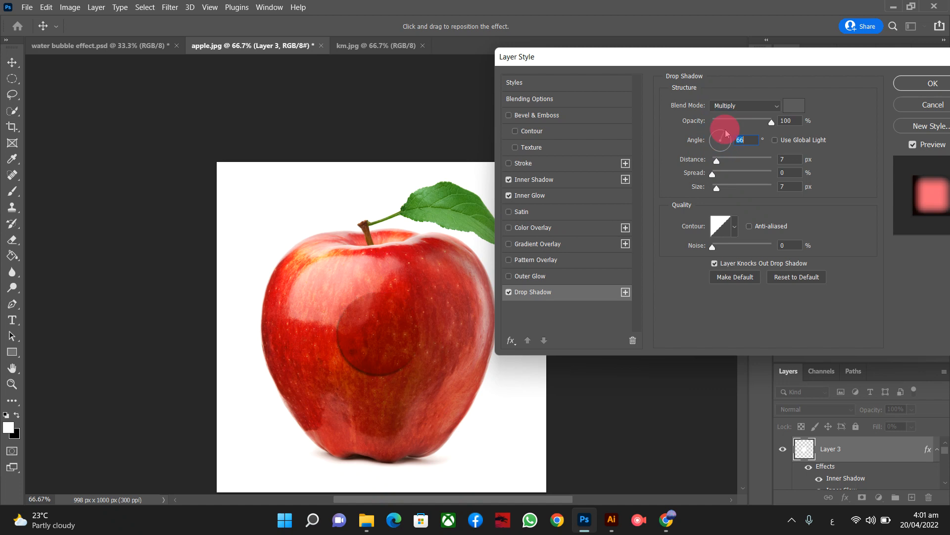
click(707, 139)
click(730, 142)
click(728, 133)
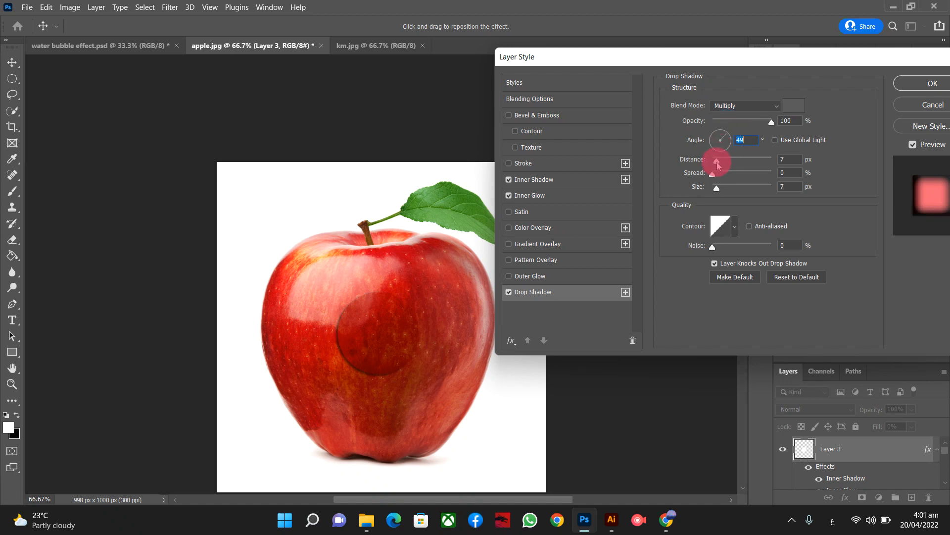
mouse_move(717, 163)
mouse_down()
mouse_move(740, 160)
mouse_move(717, 160)
mouse_move(738, 177)
mouse_move(768, 176)
mouse_move(715, 181)
mouse_up()
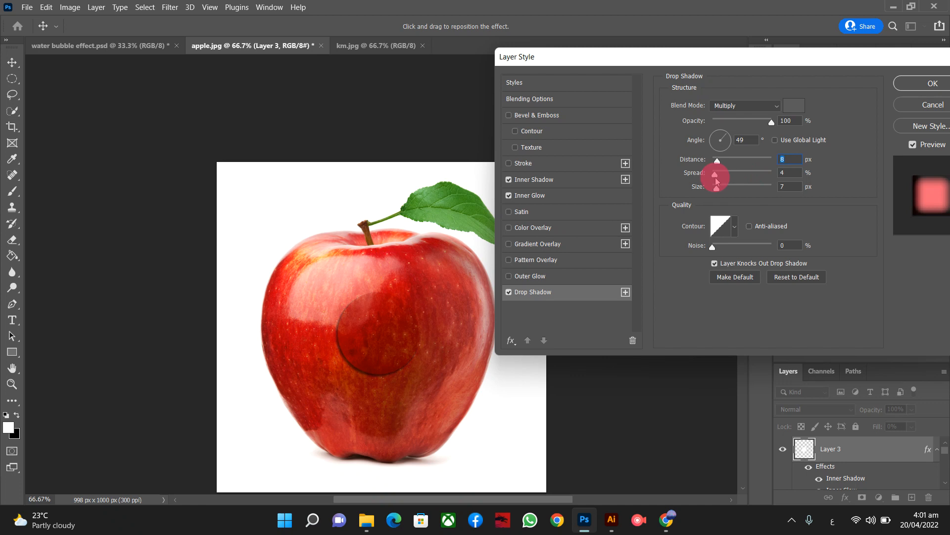
mouse_move(718, 191)
mouse_down()
mouse_move(752, 192)
mouse_move(718, 198)
mouse_up()
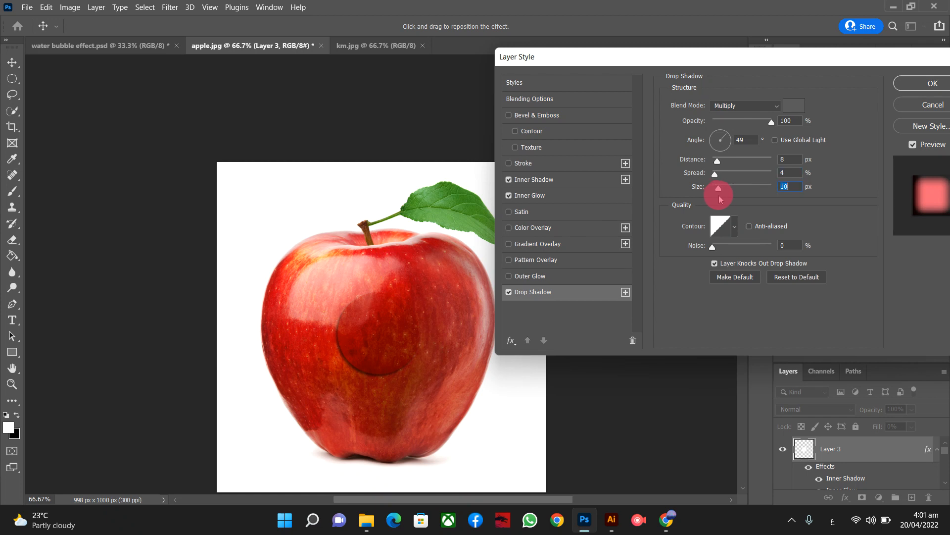
- Lower the opacity of Layer 3's Inner Shadow to 0%
click(582, 180)
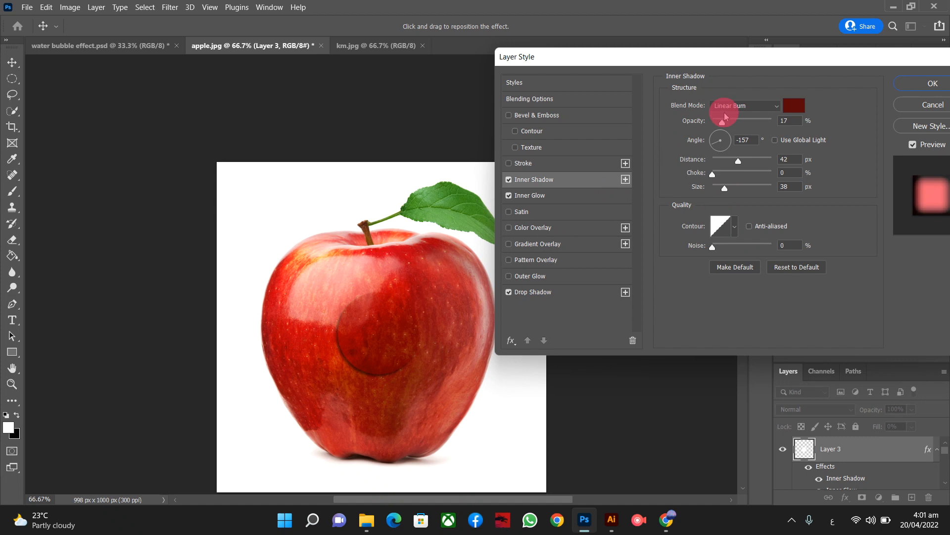
drag(722, 124, 715, 124)
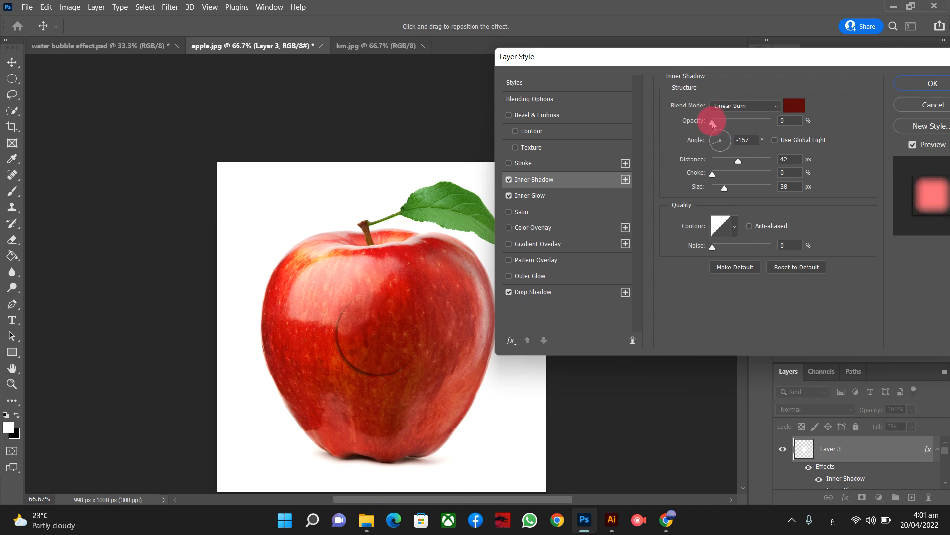
drag(716, 124, 711, 122)
- Change the colour of Layer 3's Inner Glow to a pale pink
click(567, 195)
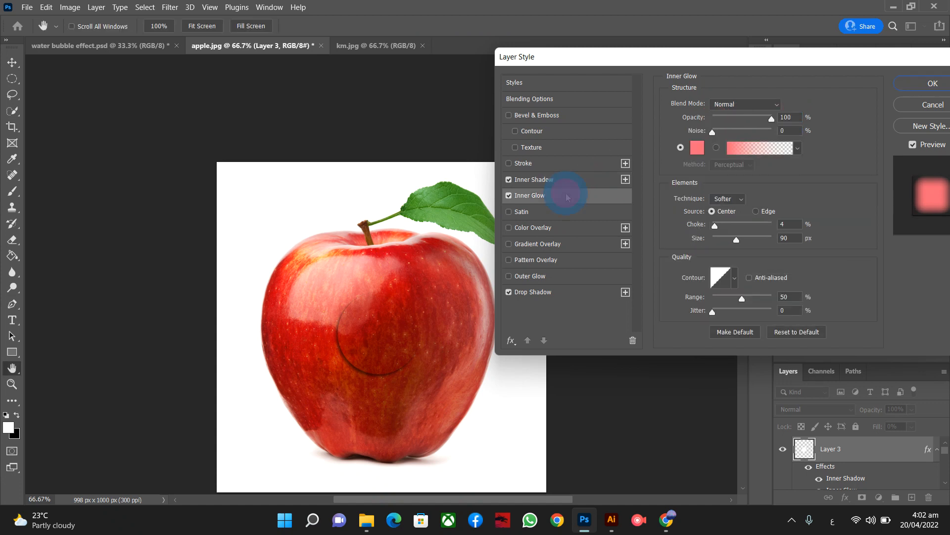
click(695, 146)
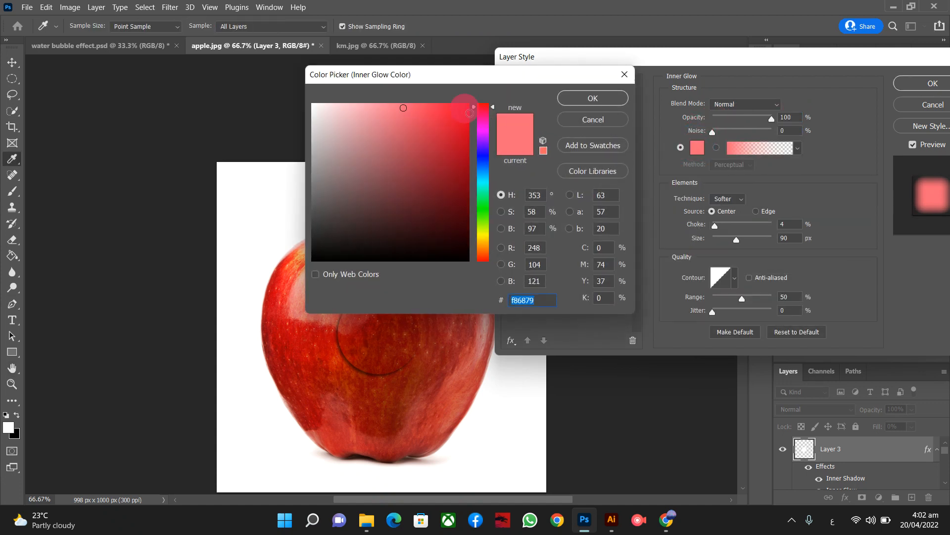
click(349, 113)
click(574, 98)
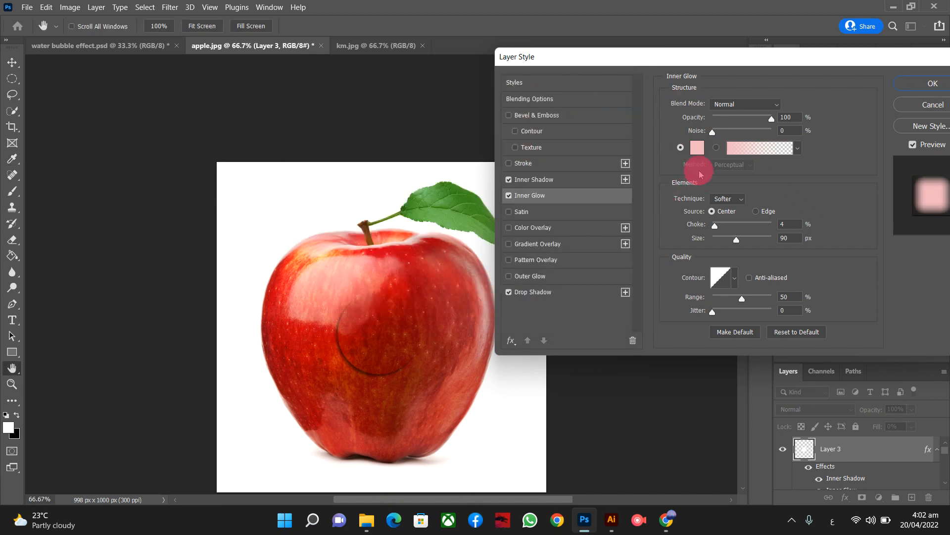
- Set the Inner Glow's choke to 18% and size to 54 px, and apply Layer 3's layer style
click(746, 107)
click(746, 107)
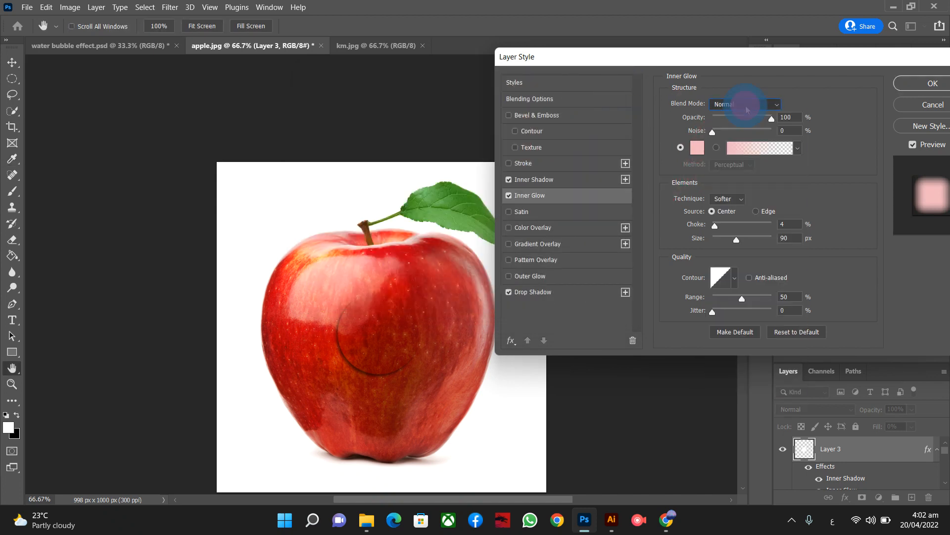
drag(716, 224, 730, 240)
click(921, 86)
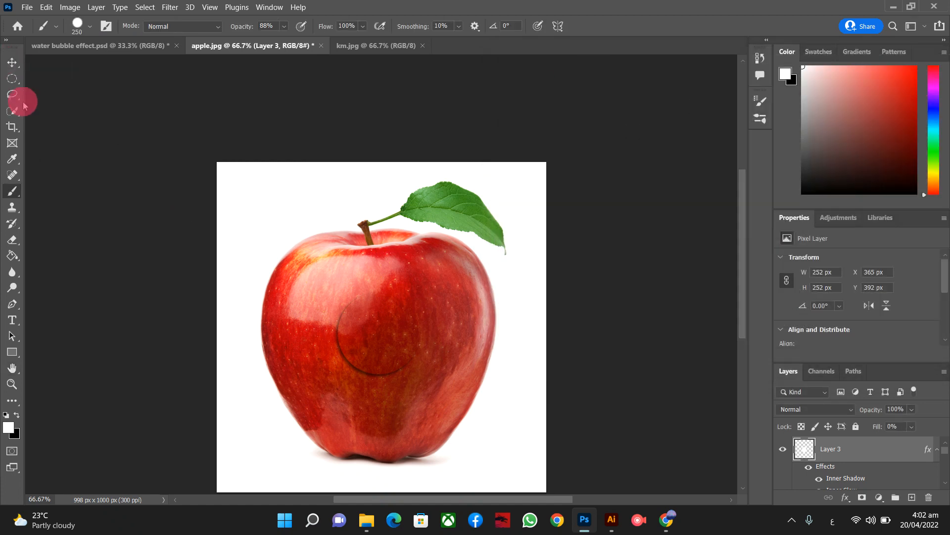
- Shrink the Brush tool to 45 px and add a new empty layer above Layer 3
click(13, 192)
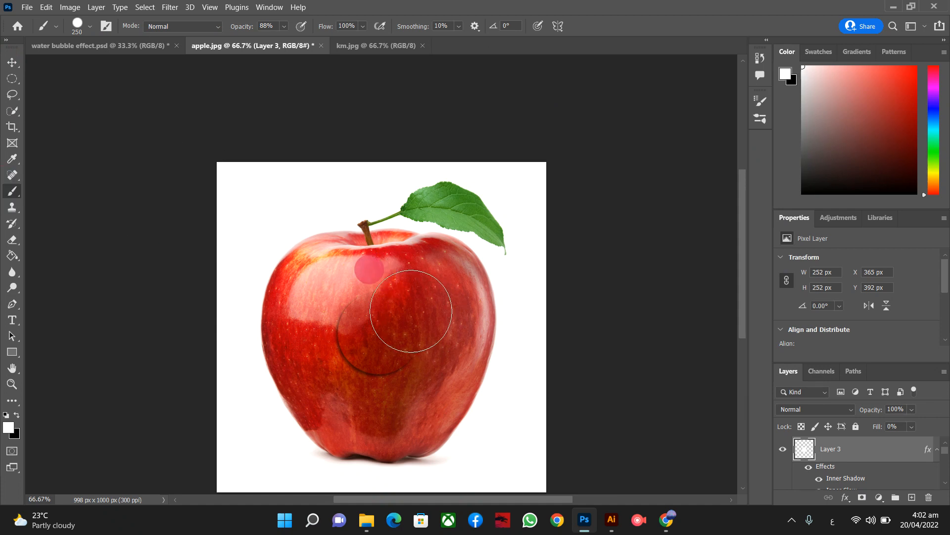
key(bracketleft)
key(bracketleft)
key(bracketleft)
key(bracketleft)
key(bracketleft)
key(bracketleft)
key(bracketleft)
key(bracketleft)
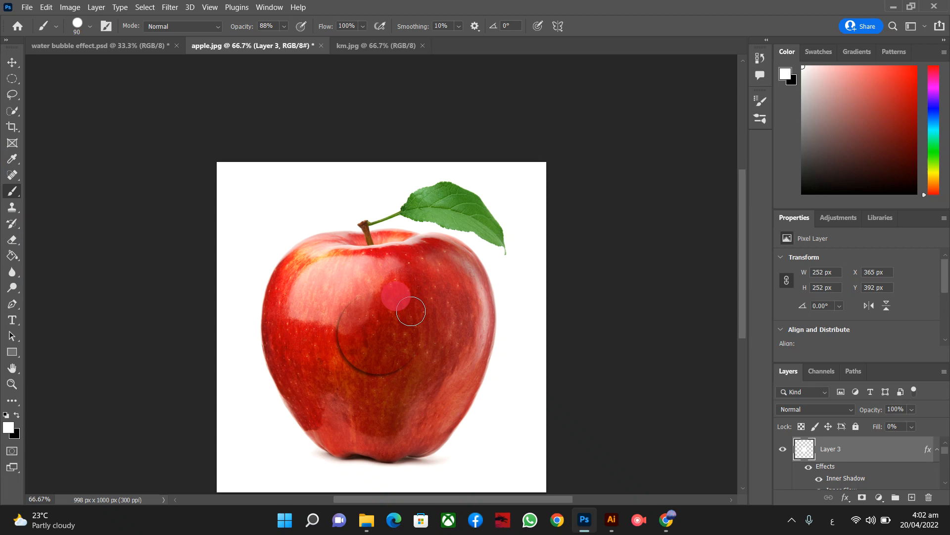
key(bracketleft)
key(bracketleft)
key(bracketleft)
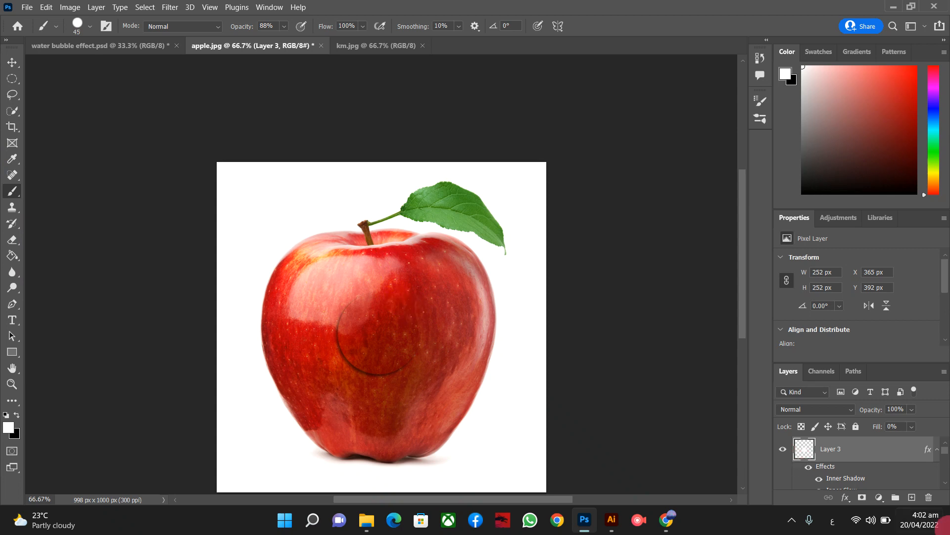
click(913, 496)
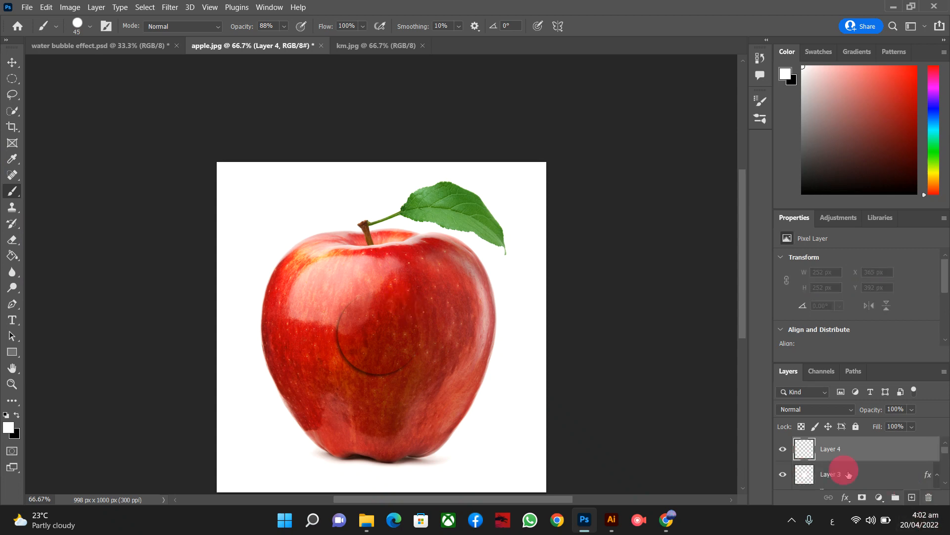
- Paint a 40 px white highlight dot in the bubble's upper right, with a 20 px dot diagonally above and another below it
click(400, 318)
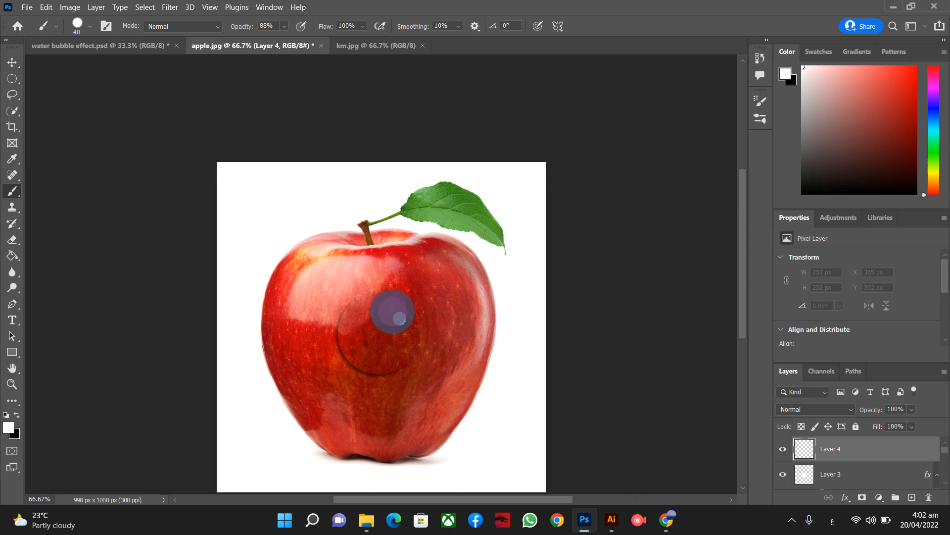
key(bracketleft)
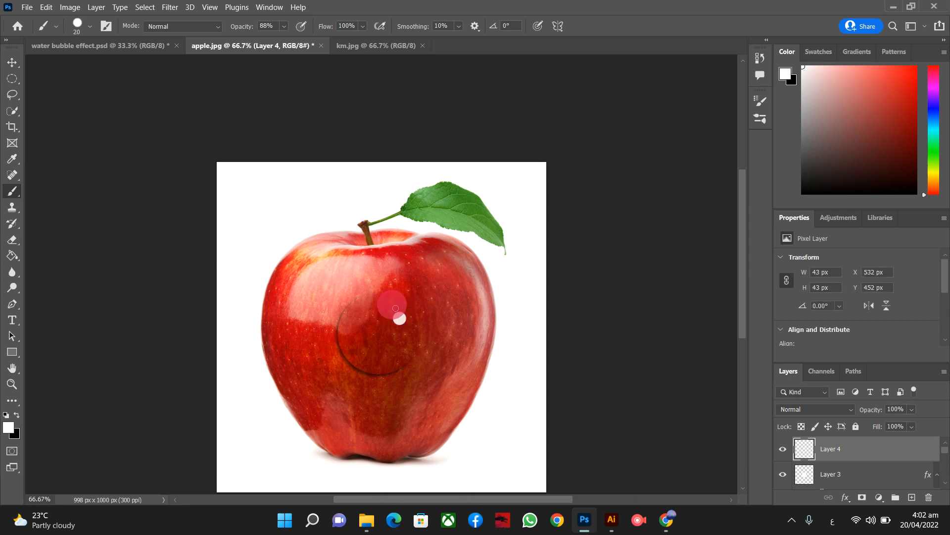
click(395, 308)
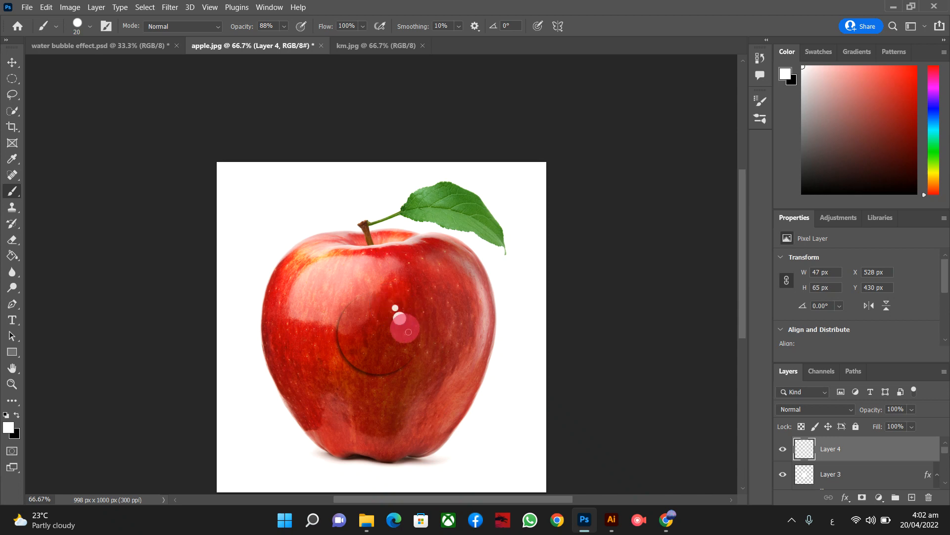
click(406, 328)
- Add an Inner Glow effect to the highlight layer, Layer 4, and set its colour to red ef2941
double_click(851, 451)
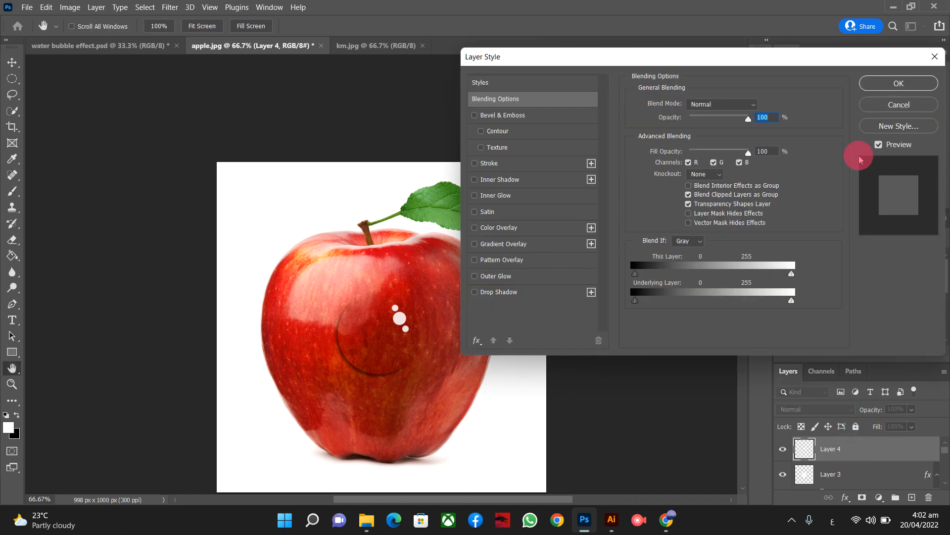
click(480, 195)
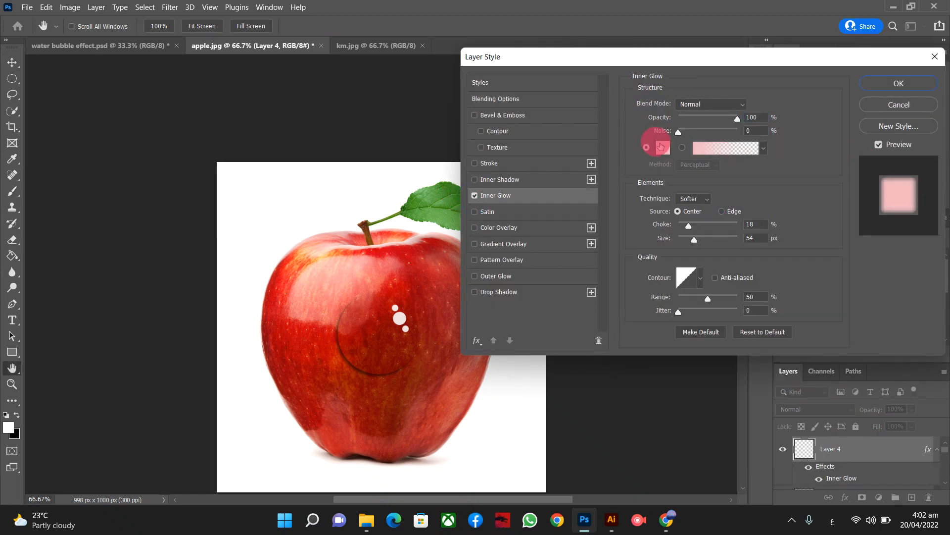
click(662, 147)
click(442, 114)
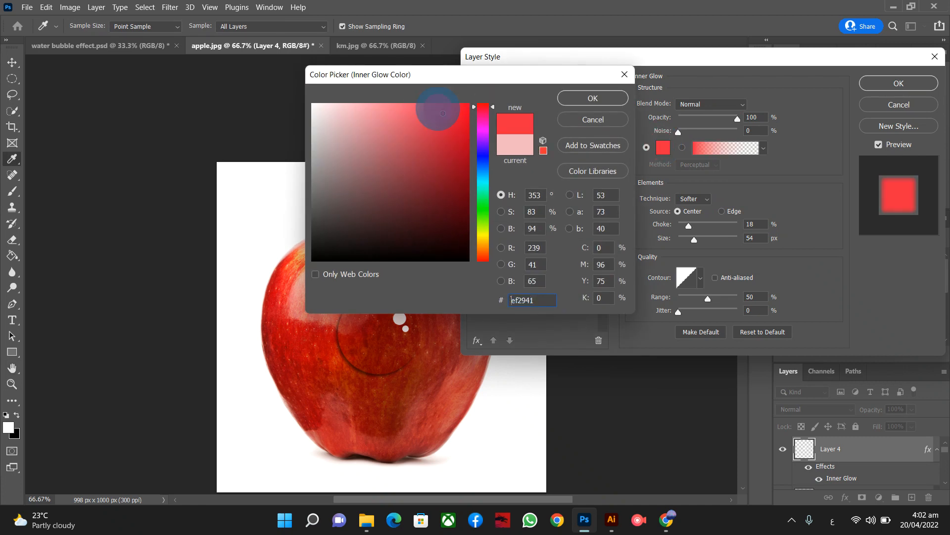
click(573, 98)
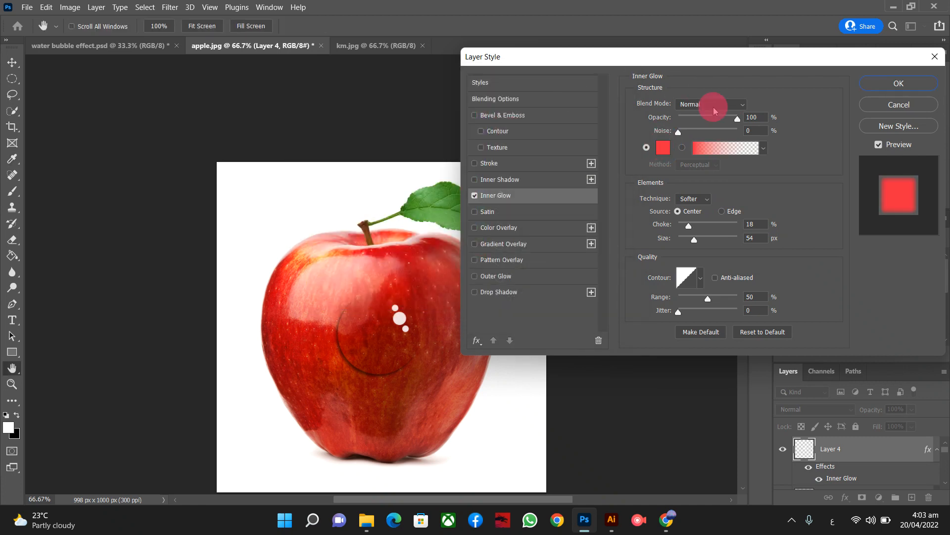
- Set the highlight layer's Inner Glow to 99% opacity and a size of 117 px, and apply the layer style
drag(738, 120, 736, 120)
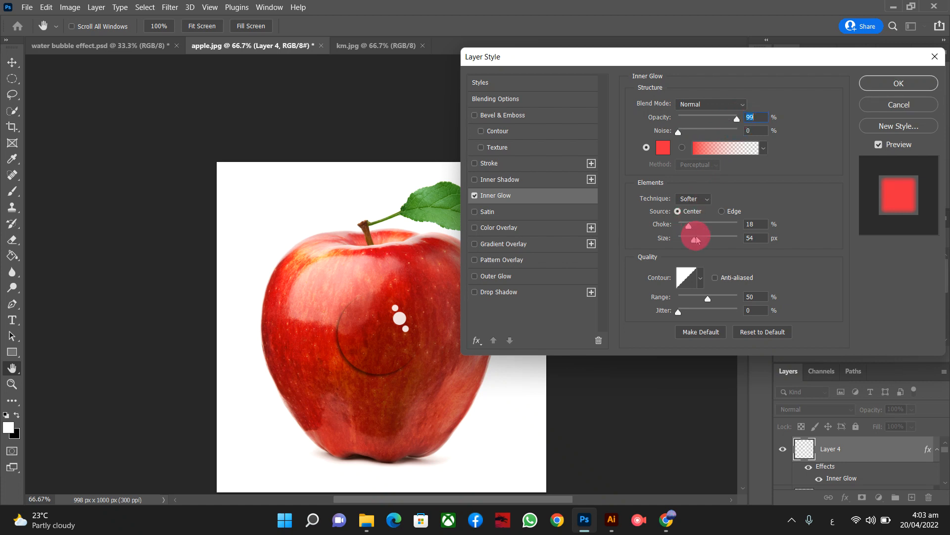
mouse_move(696, 241)
mouse_down()
mouse_move(734, 241)
mouse_move(710, 241)
mouse_up()
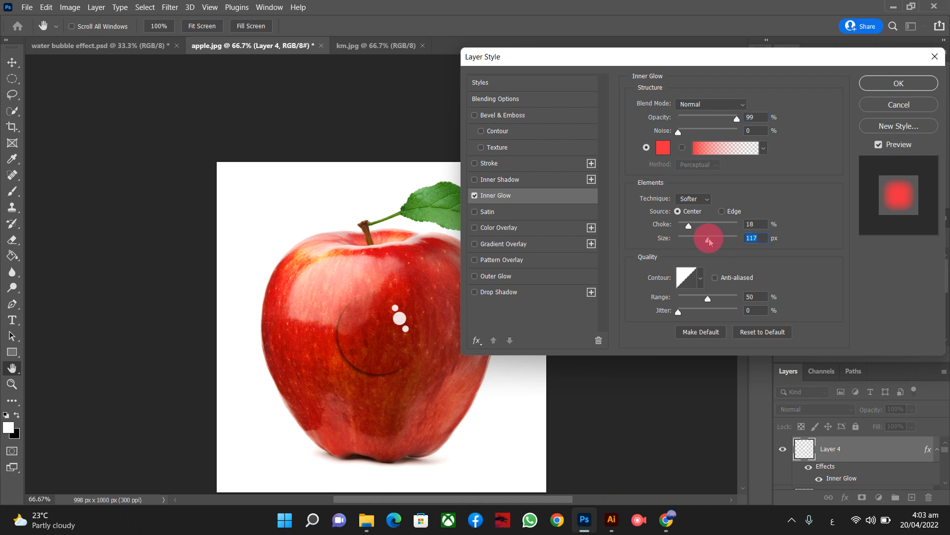
click(876, 87)
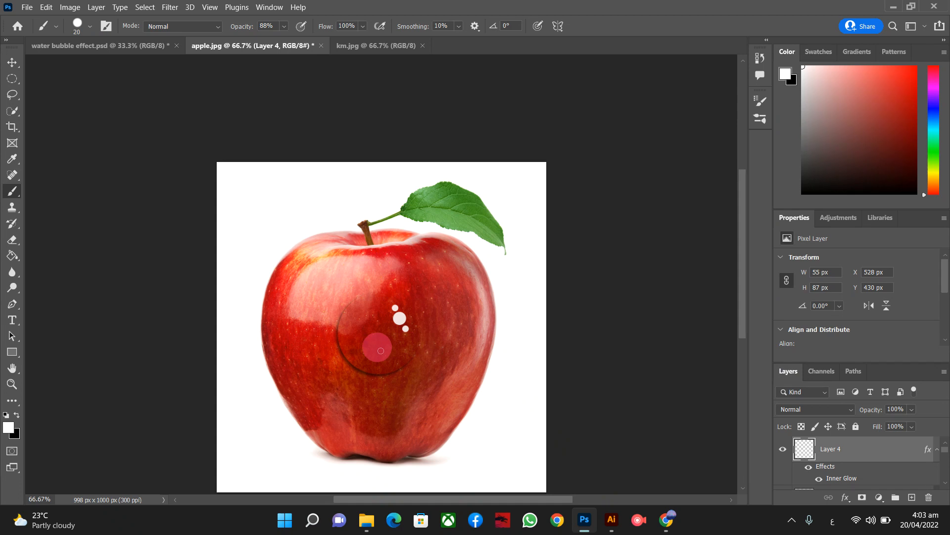
- Select the bubble and highlight layers together, scale them down to about 37%, and deselect them
key(ctrl+minus)
key(ctrl+minus)
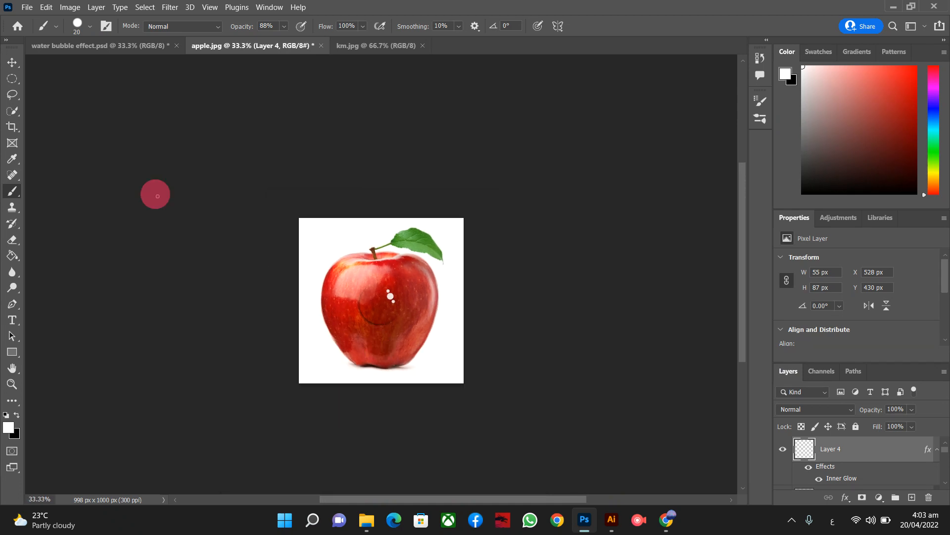
click(12, 62)
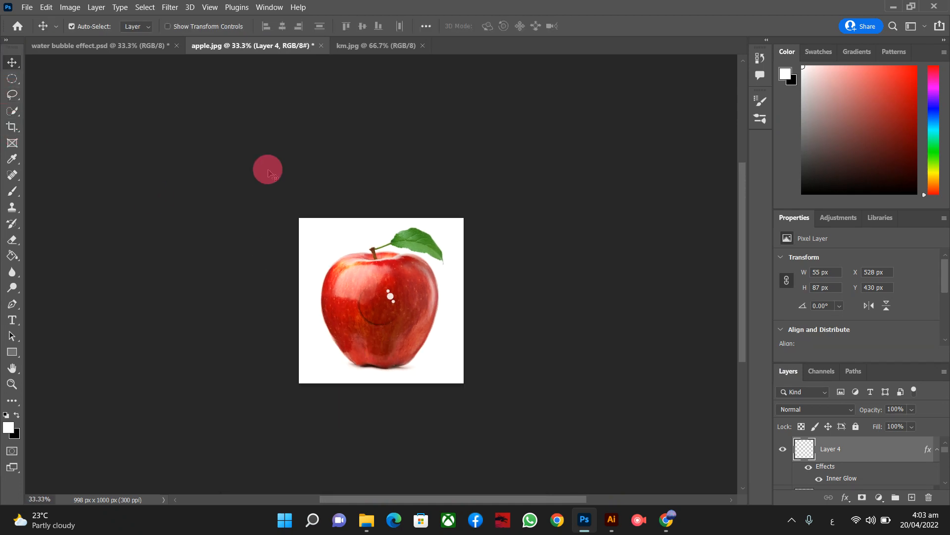
drag(330, 243, 413, 326)
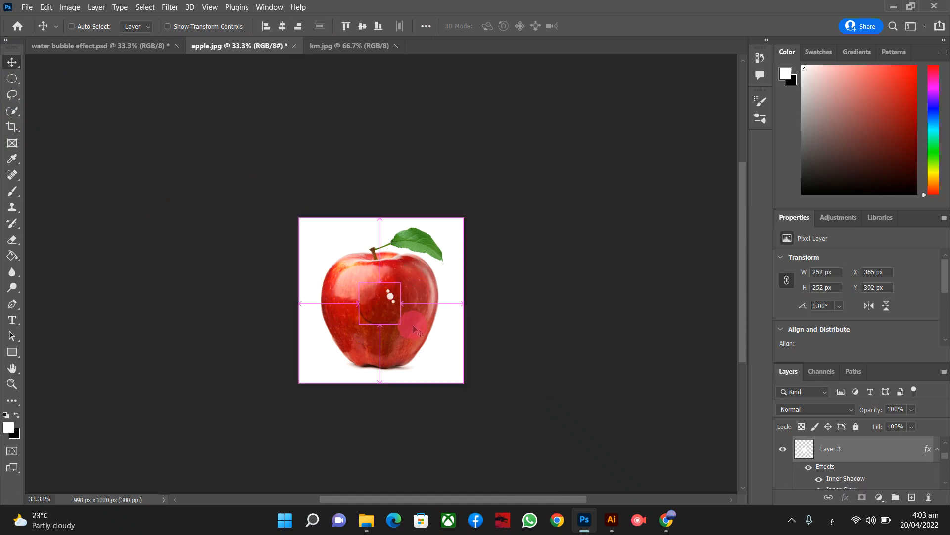
key(ctrl+t)
drag(400, 323, 373, 299)
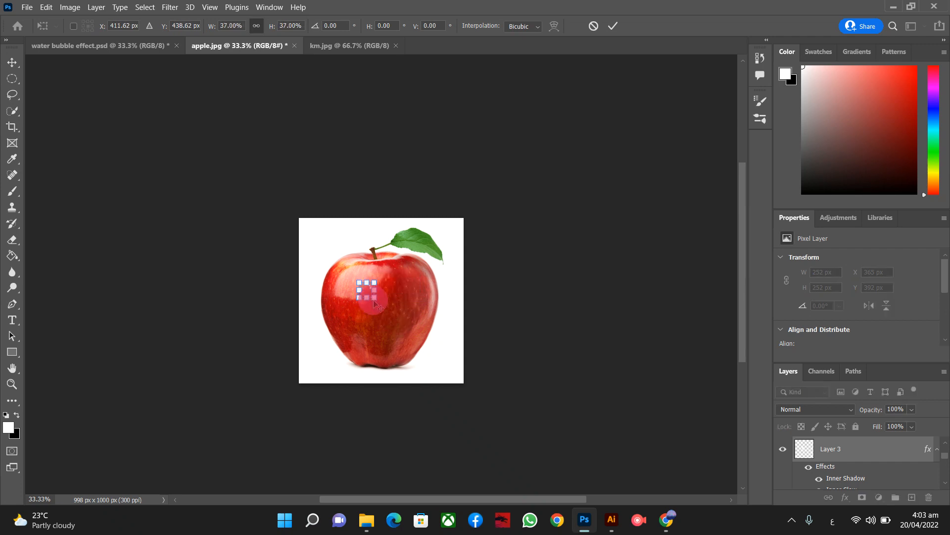
key(Return)
mouse_move(375, 304)
mouse_down()
mouse_move(367, 290)
mouse_move(412, 283)
mouse_move(365, 297)
mouse_up()
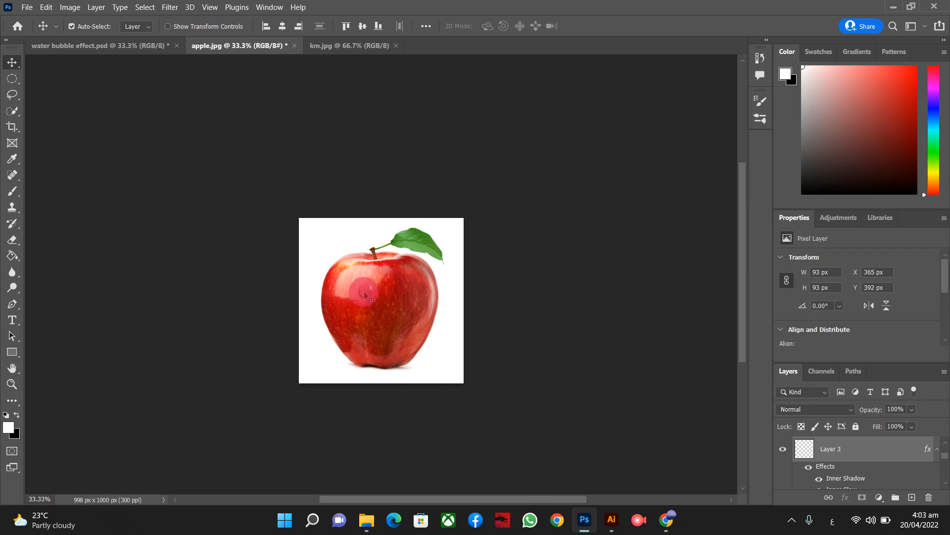
click(396, 310)
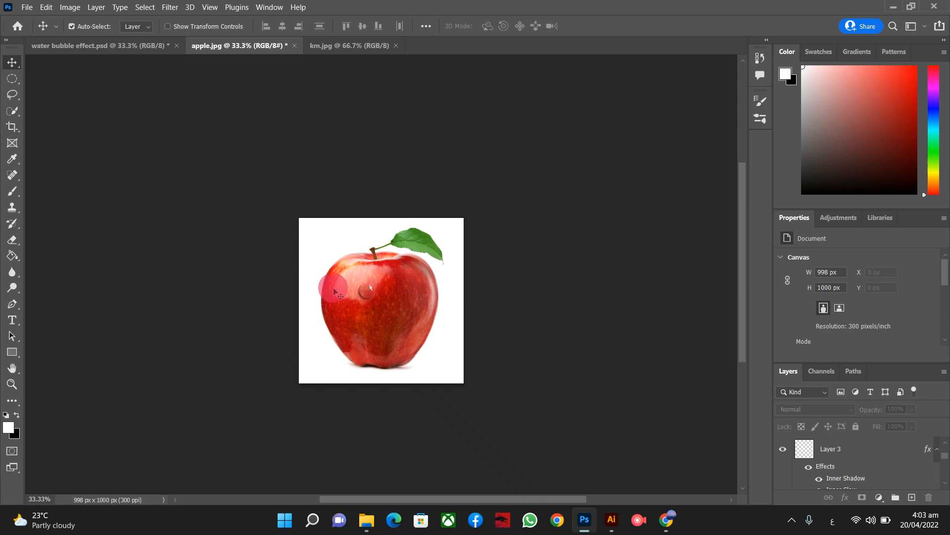
- Duplicate the droplet to the apple's upper right and lower right, scaling the lower-right copy down to about 60 px
drag(337, 278, 394, 310)
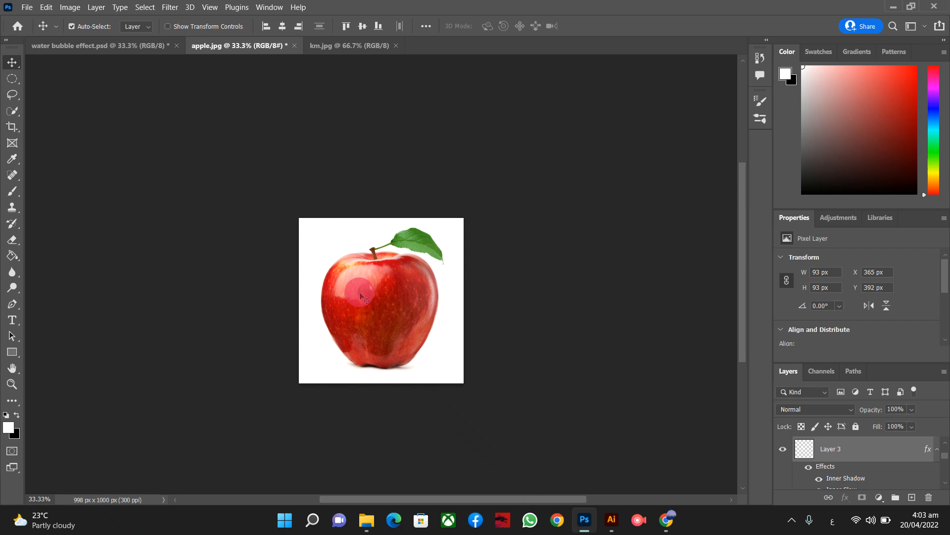
drag(367, 295, 410, 328)
key(ctrl+t)
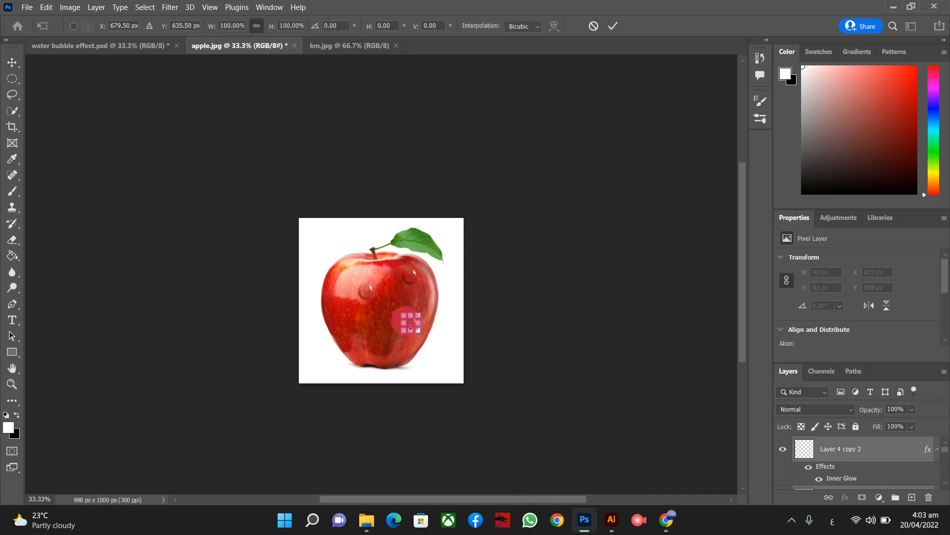
mouse_move(418, 331)
mouse_down()
mouse_move(427, 339)
mouse_move(382, 301)
mouse_move(411, 331)
mouse_up()
key(Return)
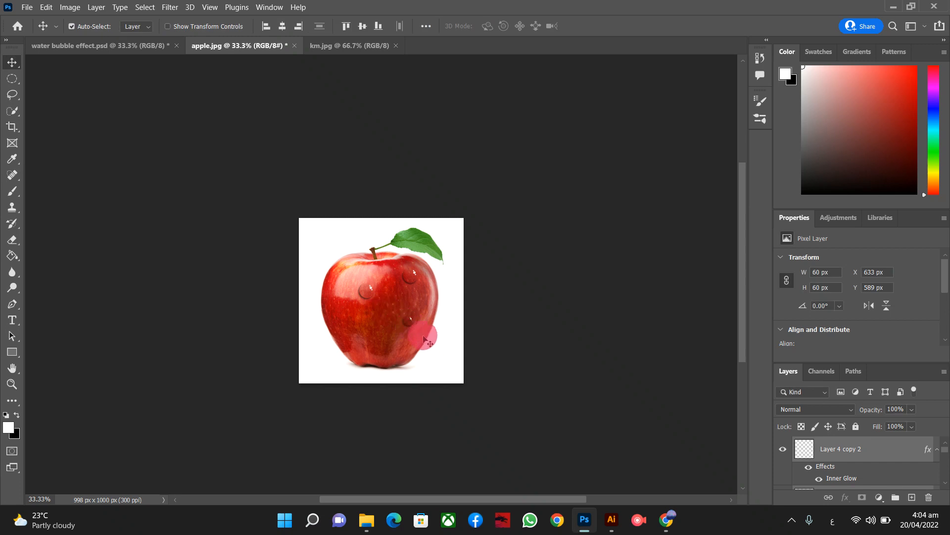
- Select the layers of the small lower-right droplet and place a copy near the apple's base
click(398, 308)
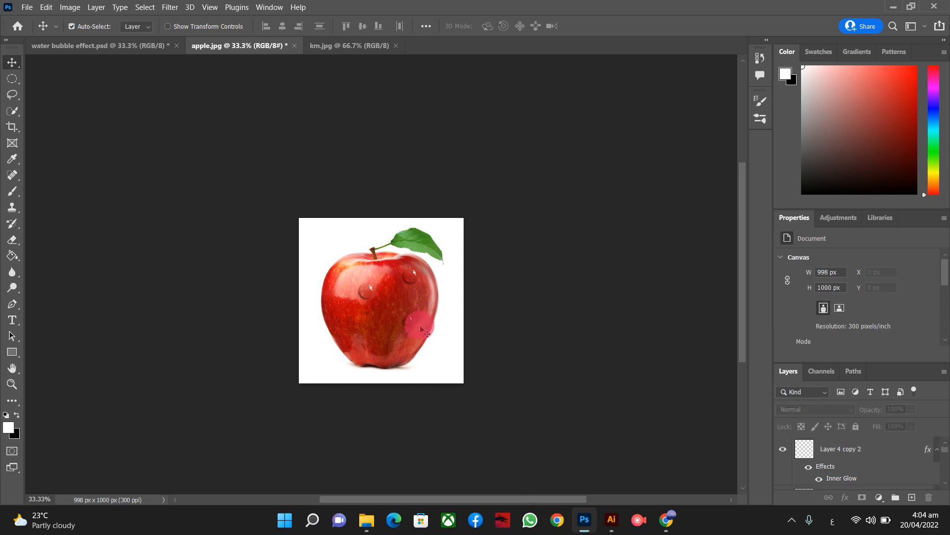
drag(399, 304, 417, 330)
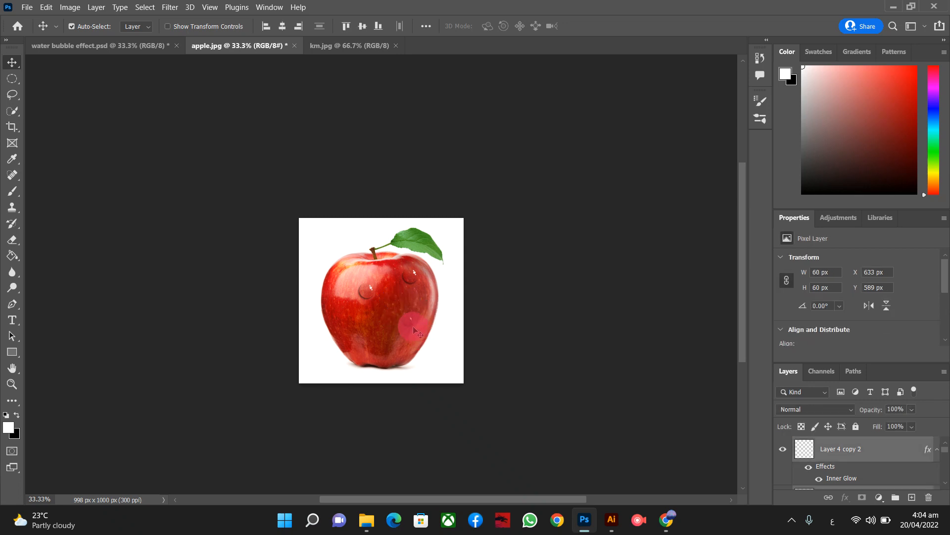
drag(409, 326, 385, 362)
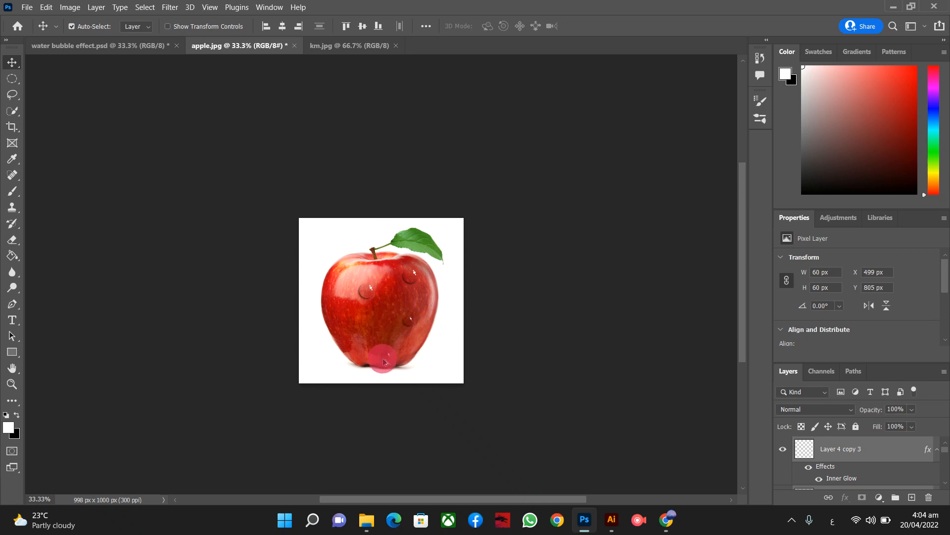
- Duplicate the original central droplet to the apple's upper left and enlarge the copy to about 145 px
drag(340, 273, 379, 306)
key(super)
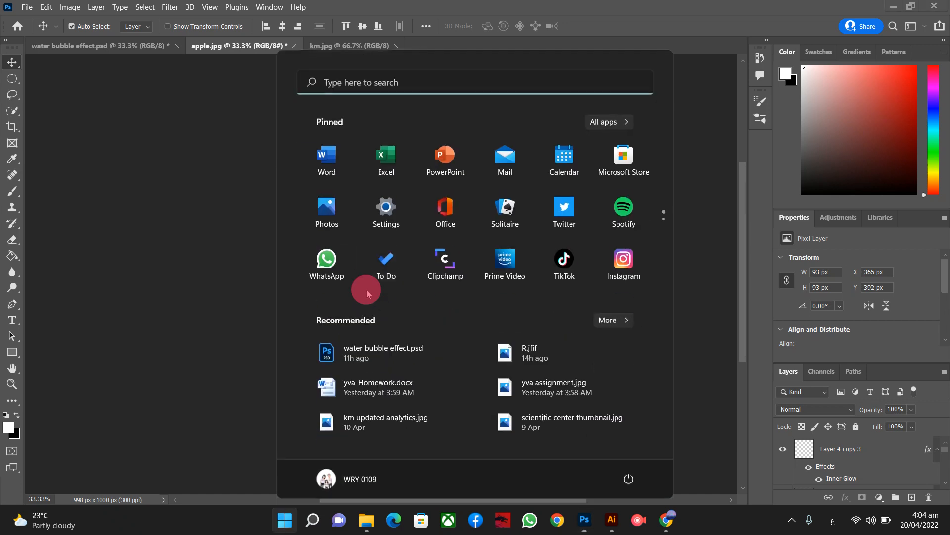
key(Escape)
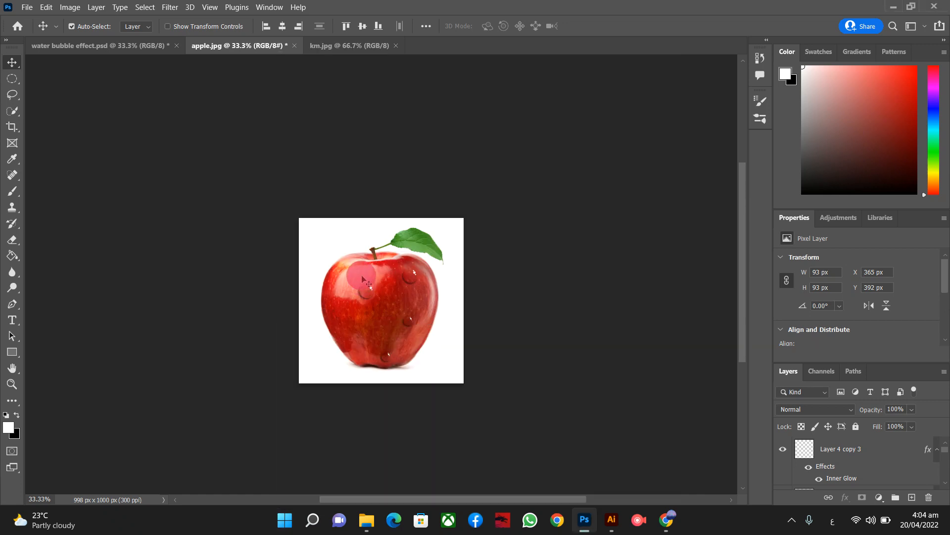
click(354, 270)
mouse_move(354, 272)
mouse_down()
mouse_move(369, 307)
mouse_move(385, 307)
mouse_move(346, 274)
mouse_up()
key(ctrl+j)
key(ctrl+t)
key(Return)
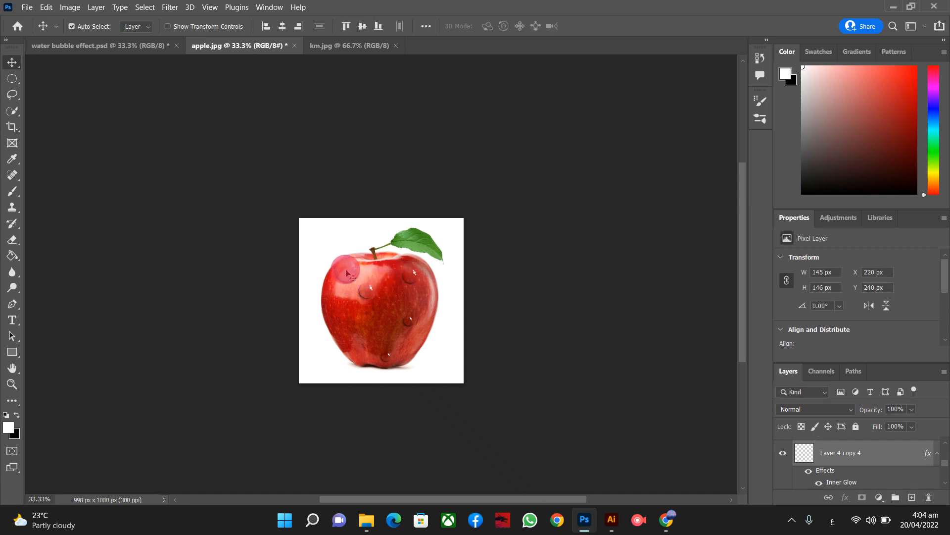
- Duplicate the original central droplet to the apple's lower left and stretch the copy into a tall, narrow oval
drag(375, 281, 366, 299)
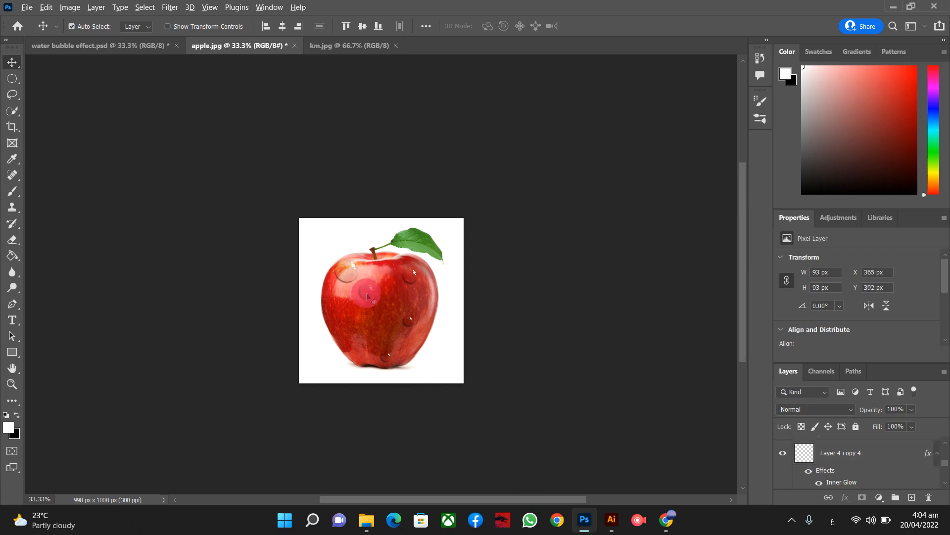
mouse_move(369, 296)
mouse_down()
mouse_move(377, 294)
mouse_move(367, 287)
mouse_move(378, 308)
mouse_up()
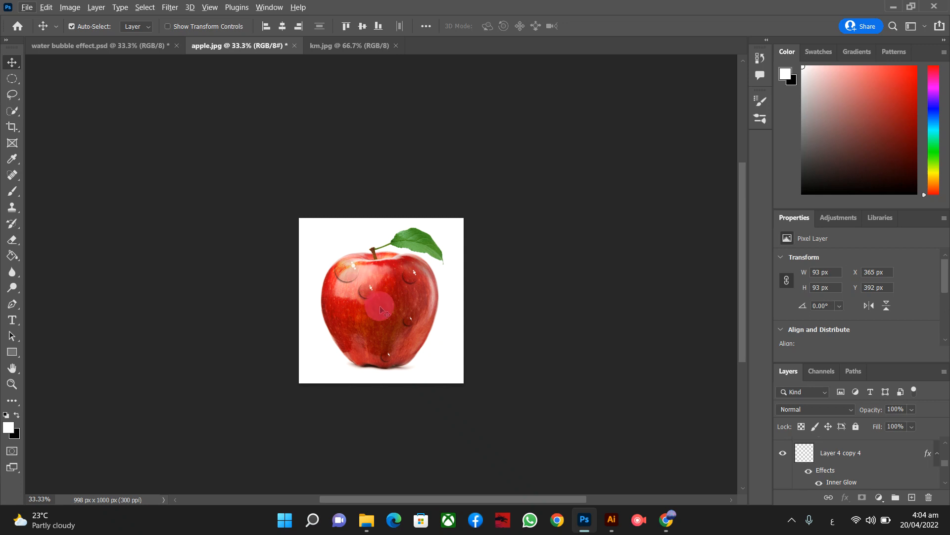
drag(381, 311, 350, 325)
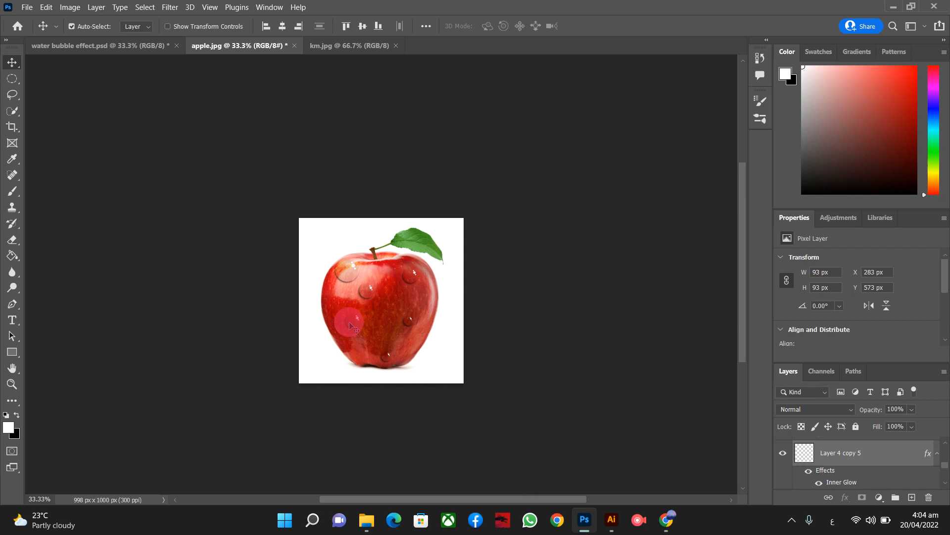
key(ctrl+t)
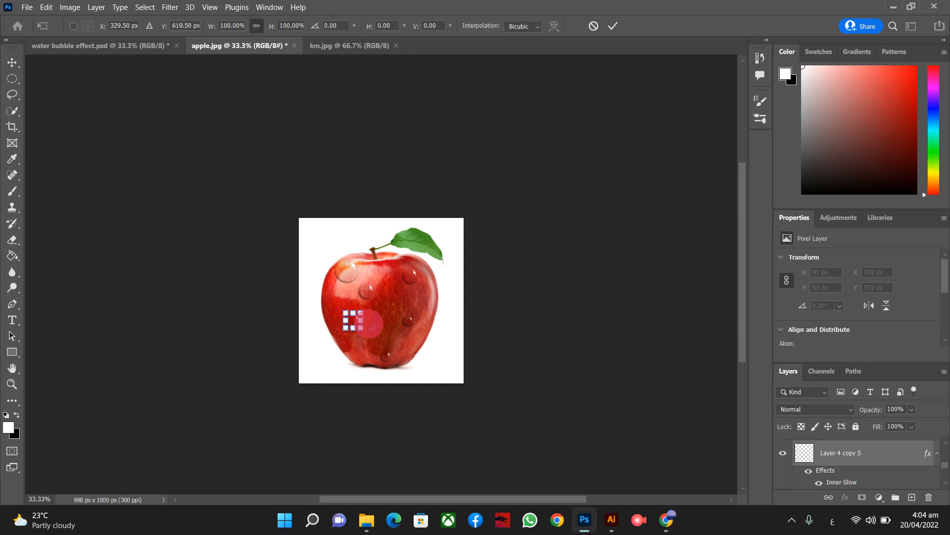
drag(362, 334, 394, 292)
key(Return)
- Reshape the original central droplet into a tall oval about 75 px wide and 147 px high, and deselect it
key(ctrl+t)
key(Return)
key(ctrl+t)
key(Return)
key(ctrl)
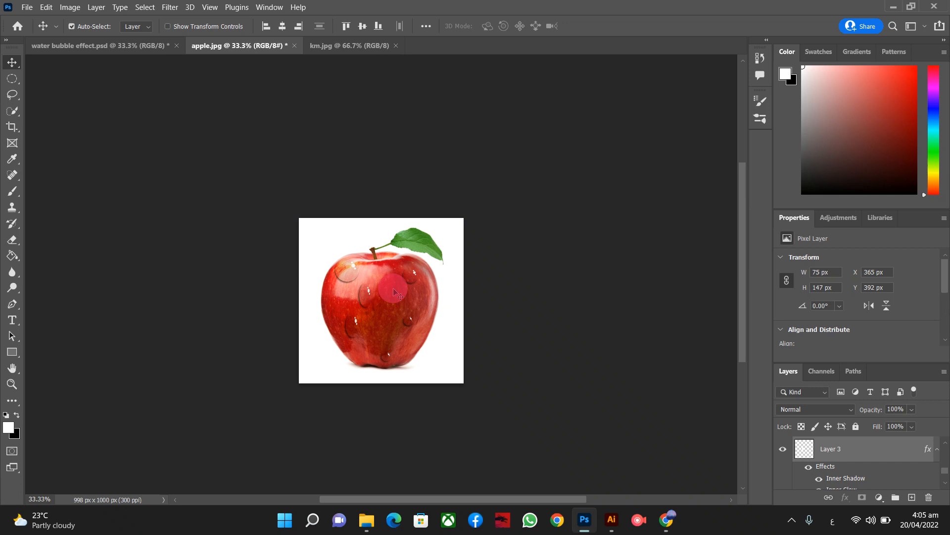
click(440, 291)
- Turn on the visibility of Layer 2 and Layer 1 to show the bubble and its highlights on the leaf
key(ctrl+plus)
key(ctrl+plus)
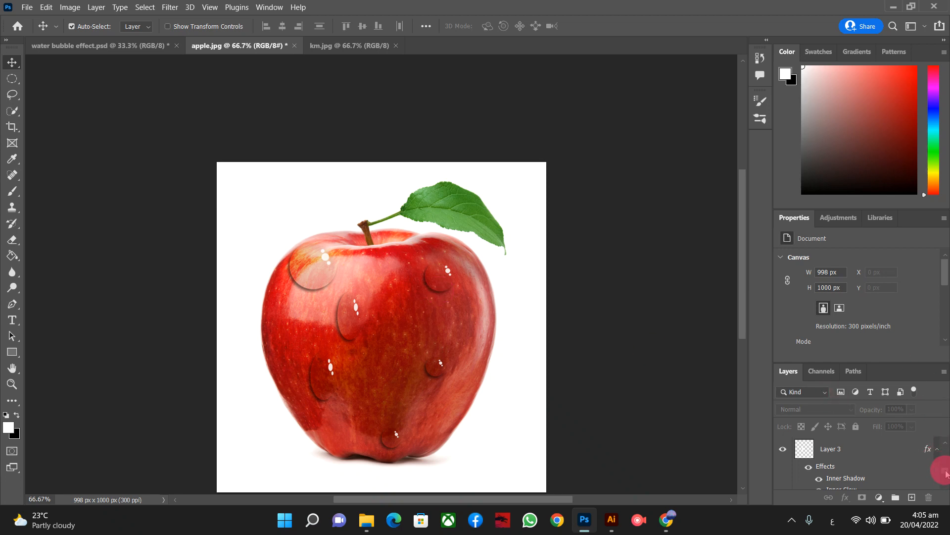
drag(946, 471, 947, 483)
scroll(943, 475, up, 1)
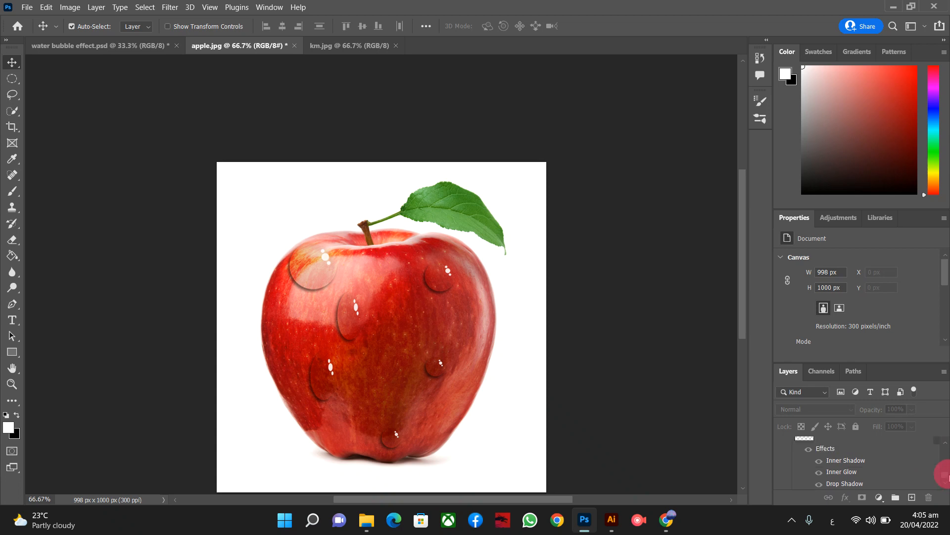
scroll(944, 446, down, 1)
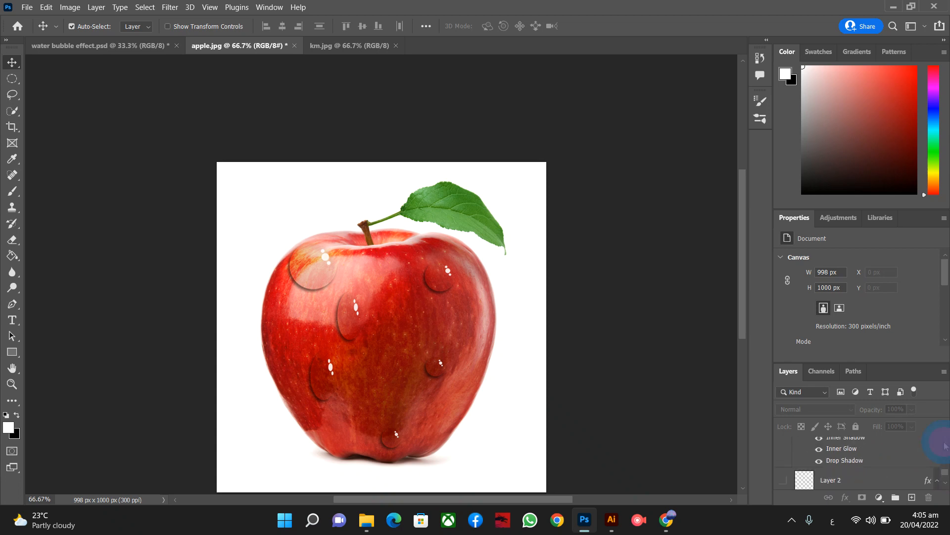
click(784, 481)
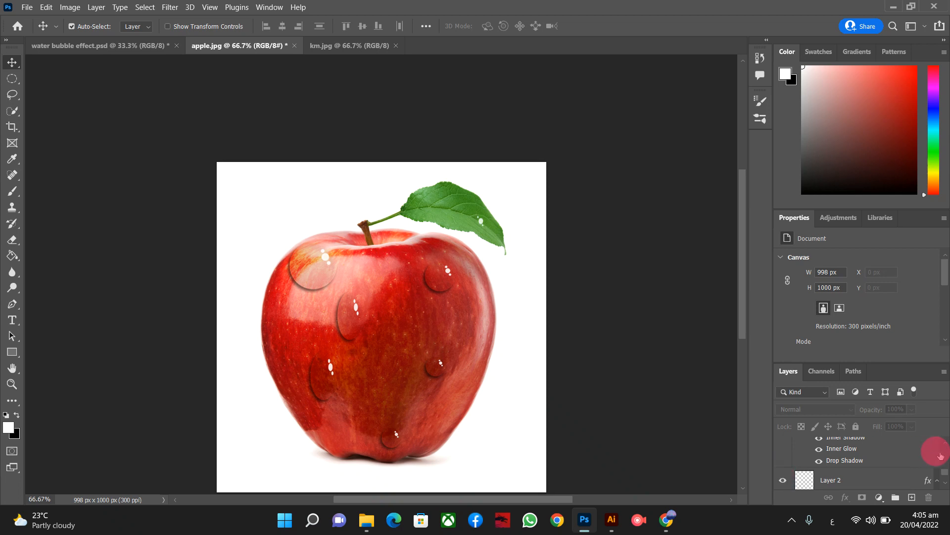
scroll(943, 478, up, 2)
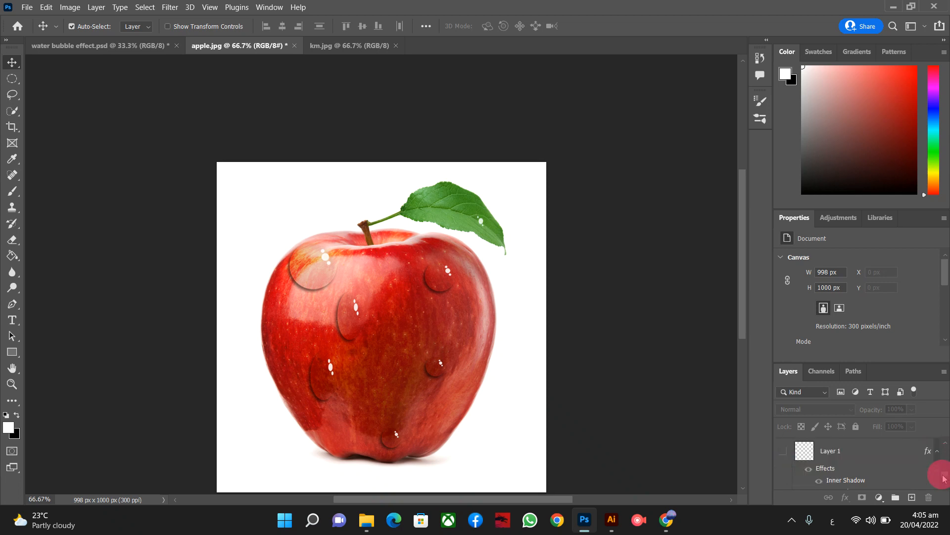
click(783, 452)
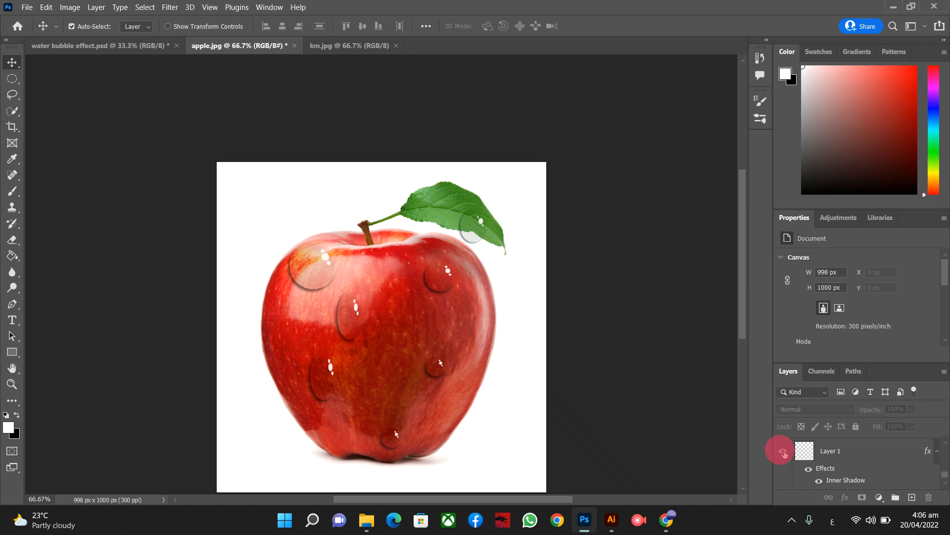
- Examine the droplets on the apple and leaf up close, and switch to the km.jpg document
key(ctrl+minus)
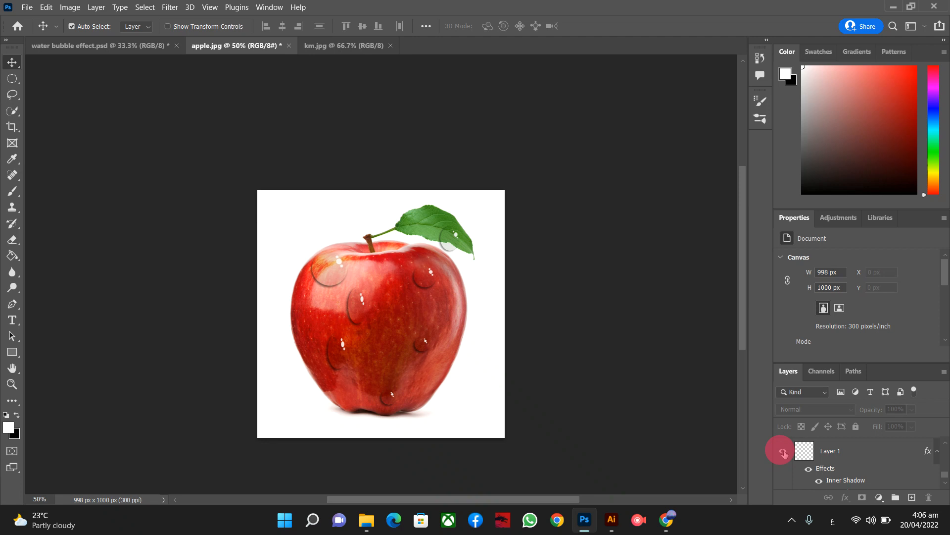
key(ctrl+plus)
key(ctrl+plus)
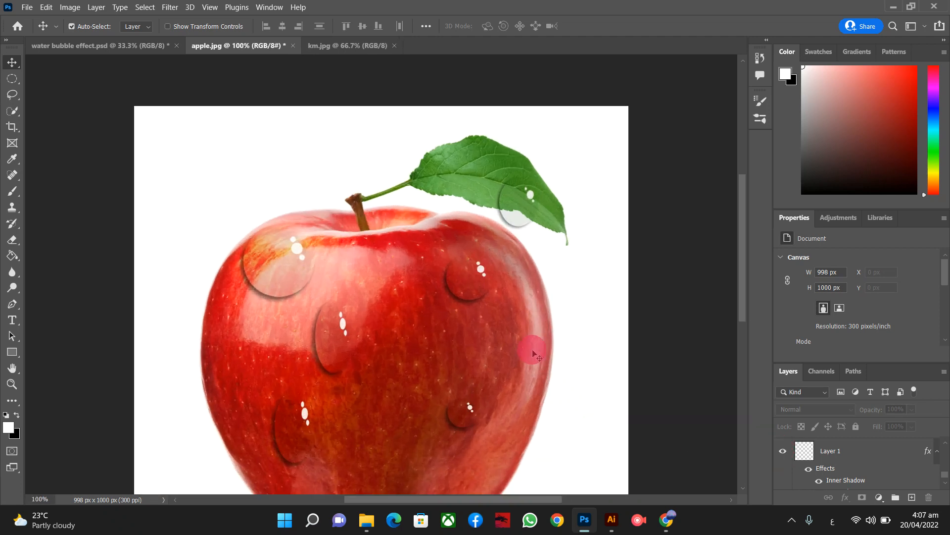
scroll(533, 353, down, 2)
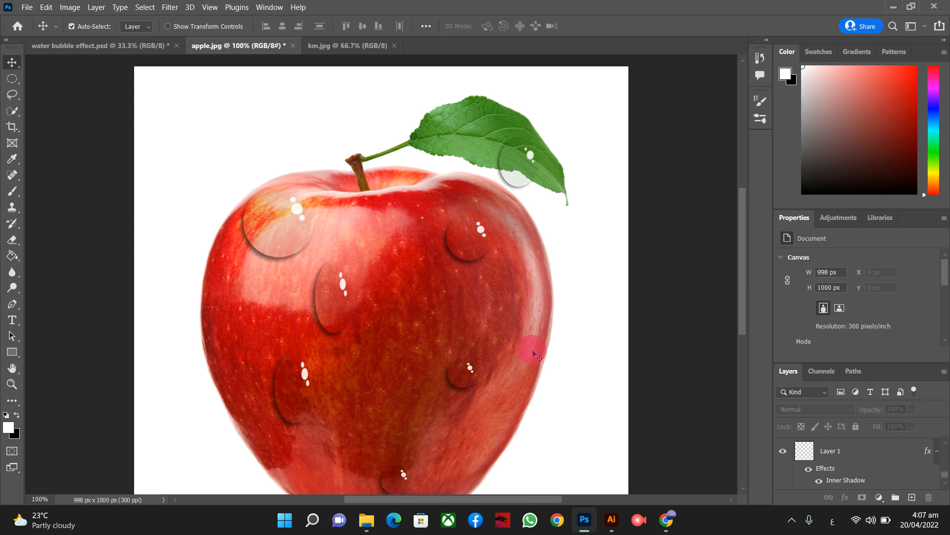
key(ctrl+minus)
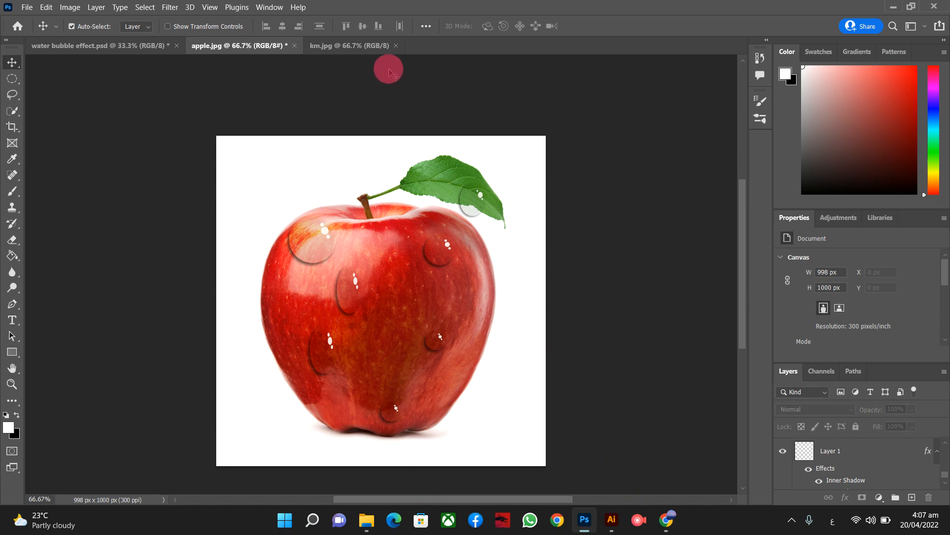
click(376, 50)
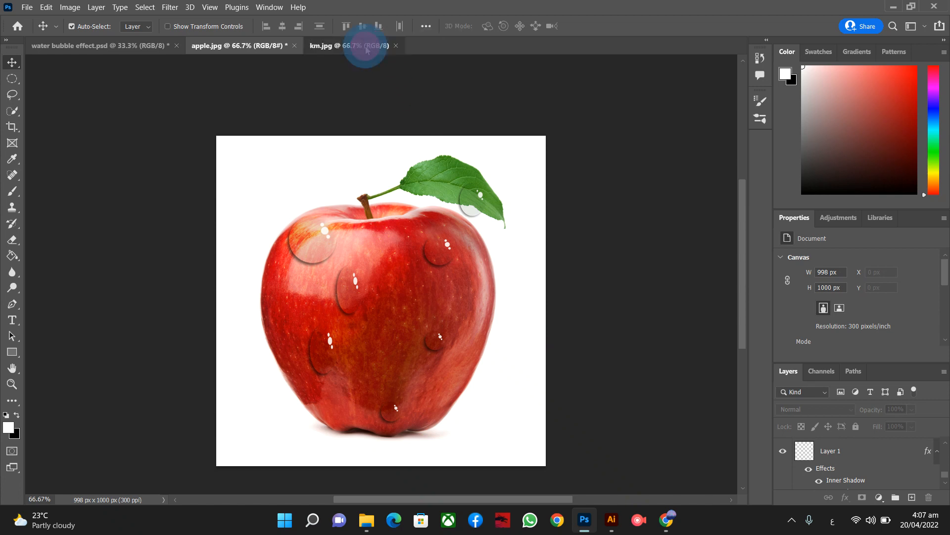
click(367, 49)
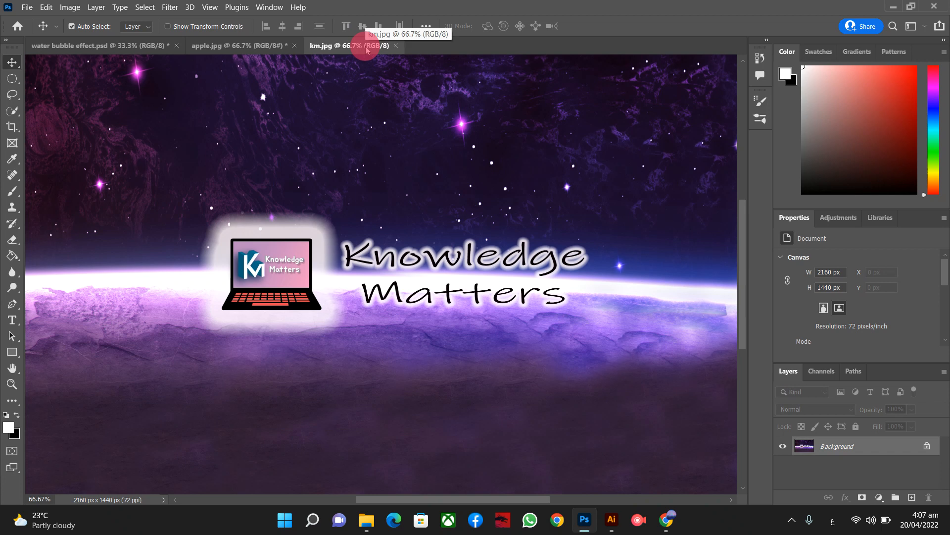